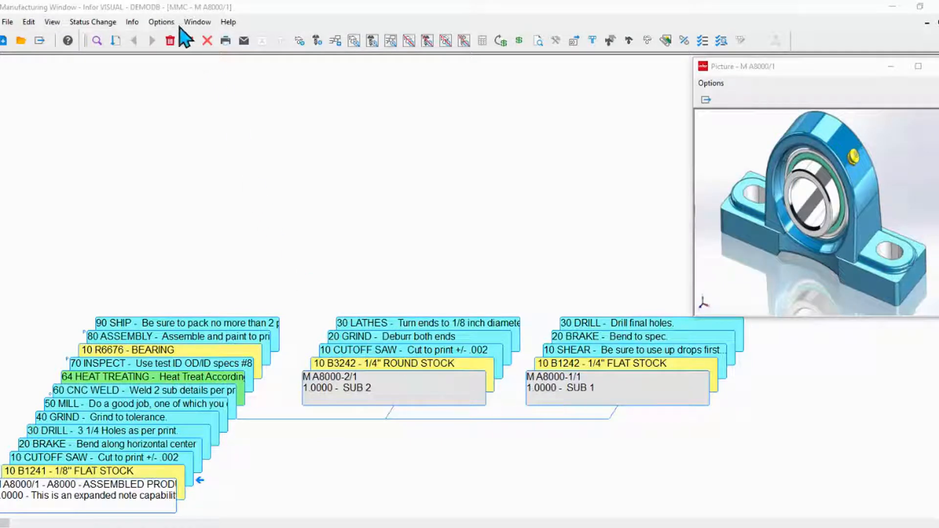
Review the Color Preferences for the manufacturing window's card types and close them without changes.
click(161, 22)
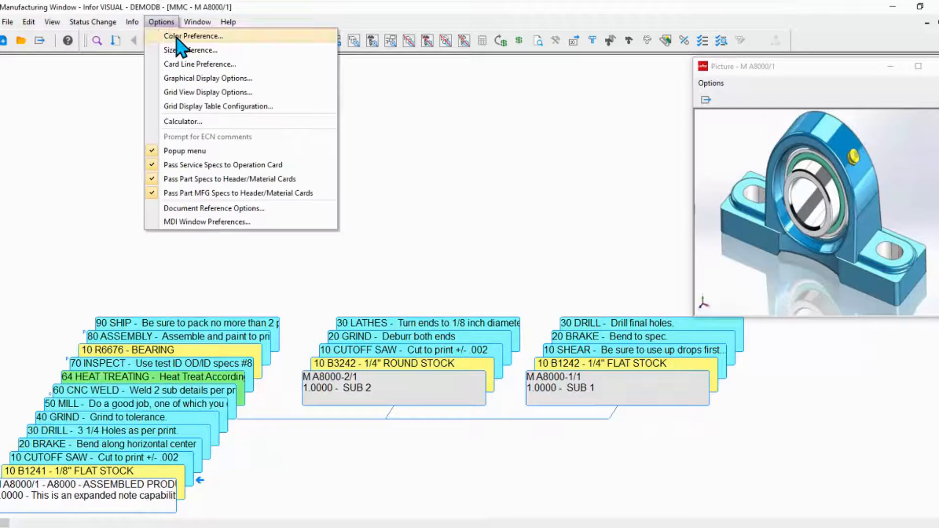
click(177, 37)
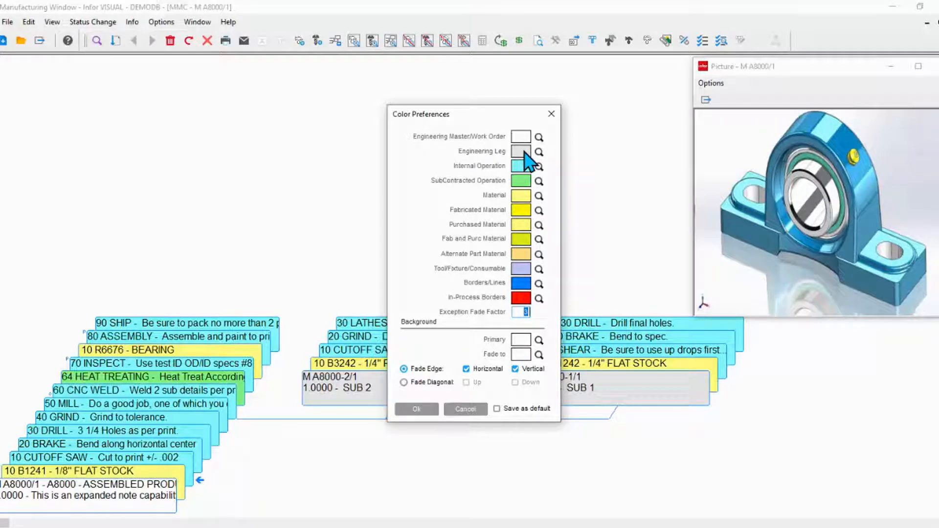
click(551, 113)
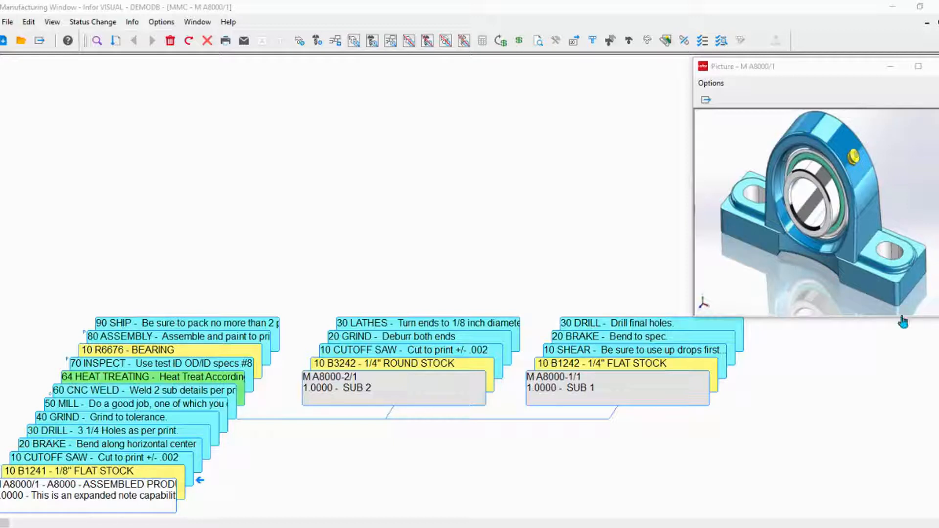
Inspect the vendor details, the supplying vendors and the costs of material B1241 - 1/8" FLAT STOCK, and close its card.
click(167, 473)
double_click(168, 471)
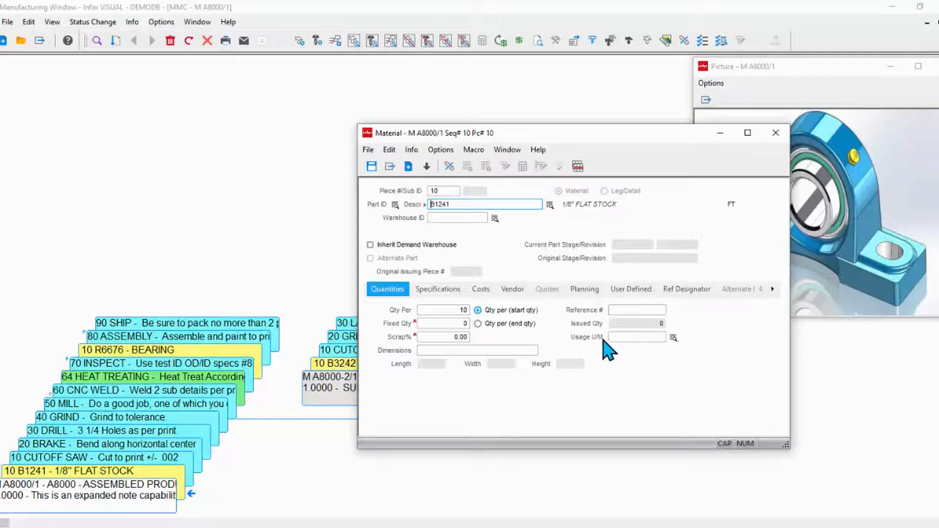
click(511, 290)
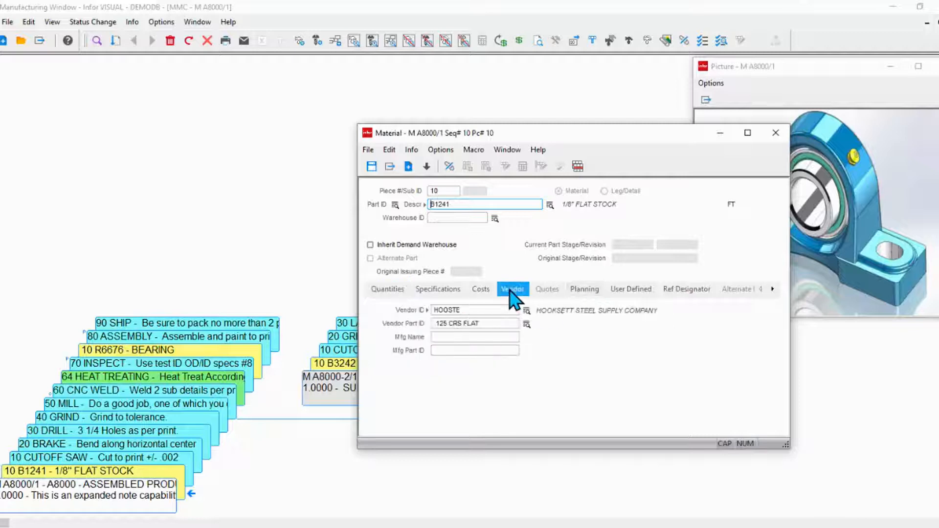
click(526, 324)
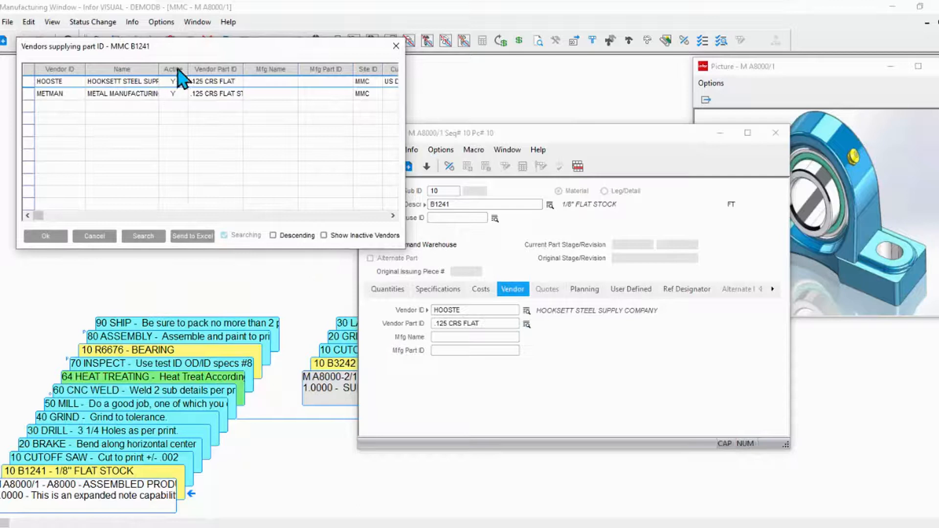
click(396, 46)
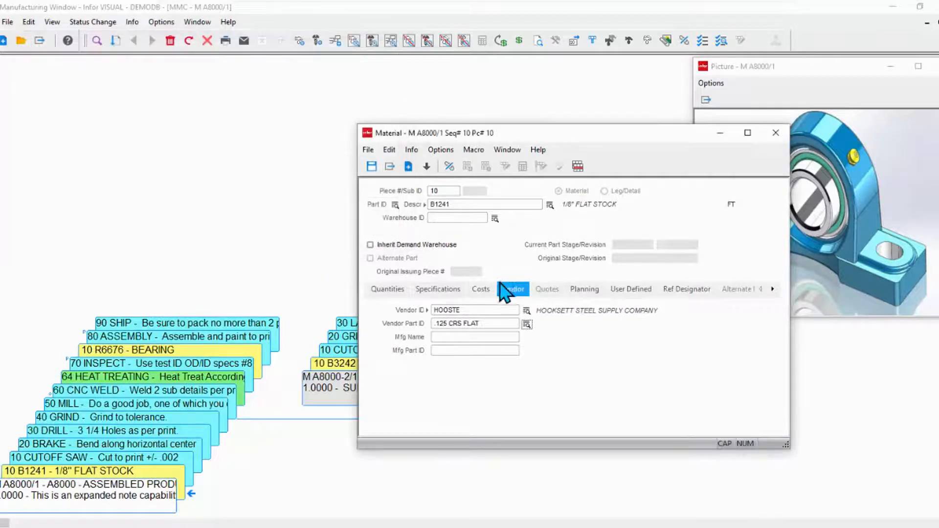
click(481, 291)
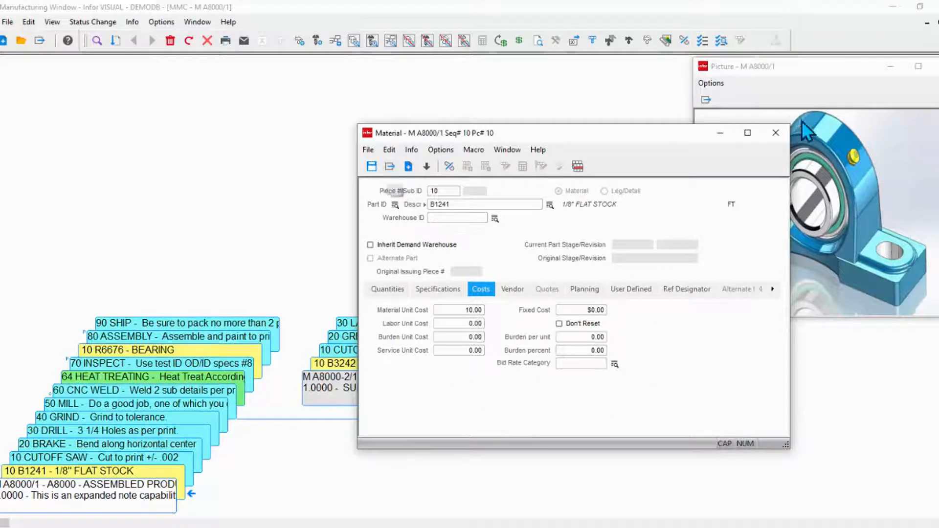
click(775, 133)
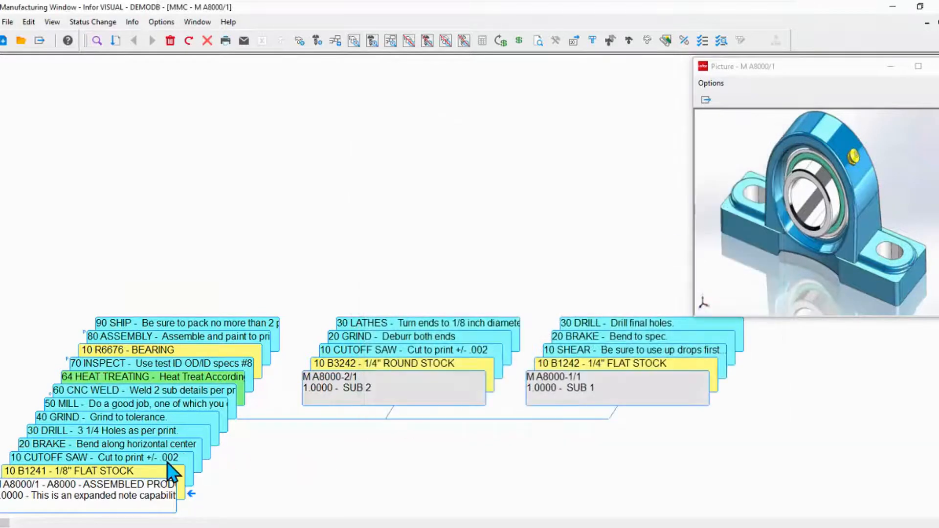
Examine operation 10 CUTOFF SAW of the main assembly, checking its run type choices, costs and scrap/yield settings.
double_click(168, 458)
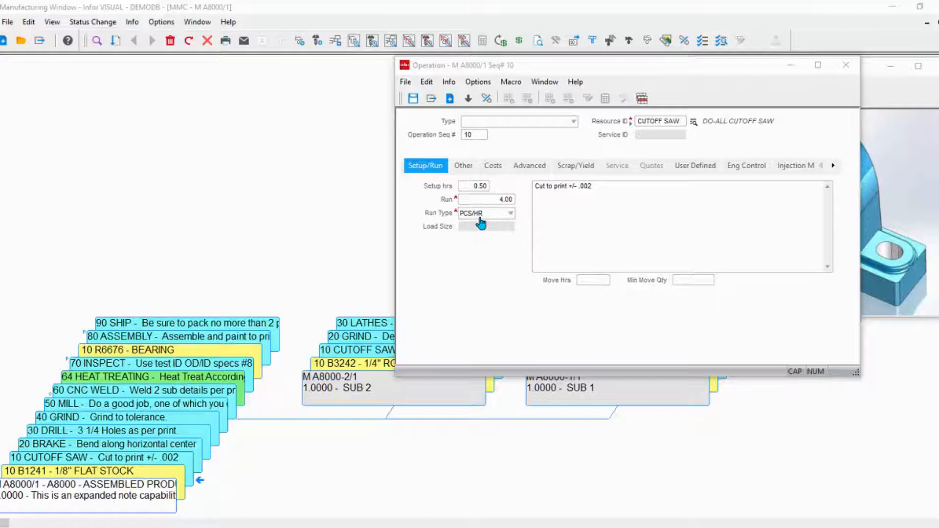
click(512, 216)
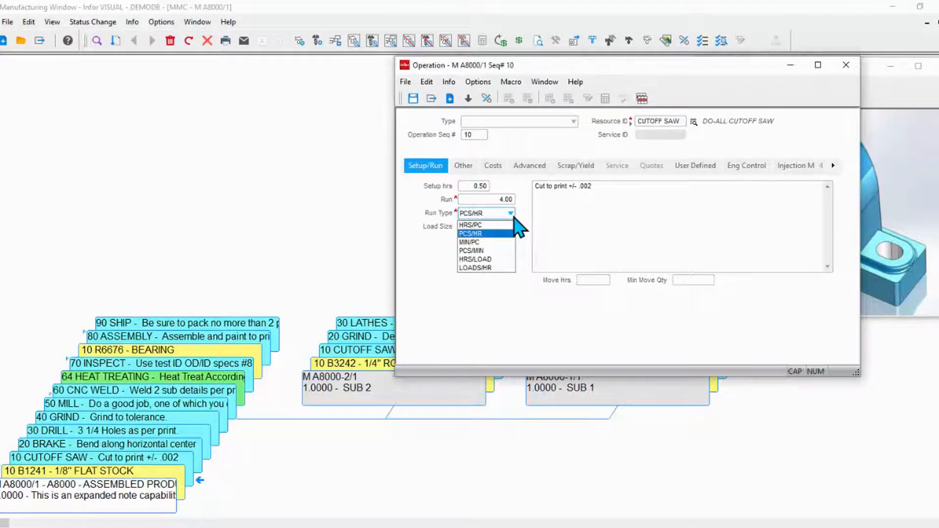
click(484, 214)
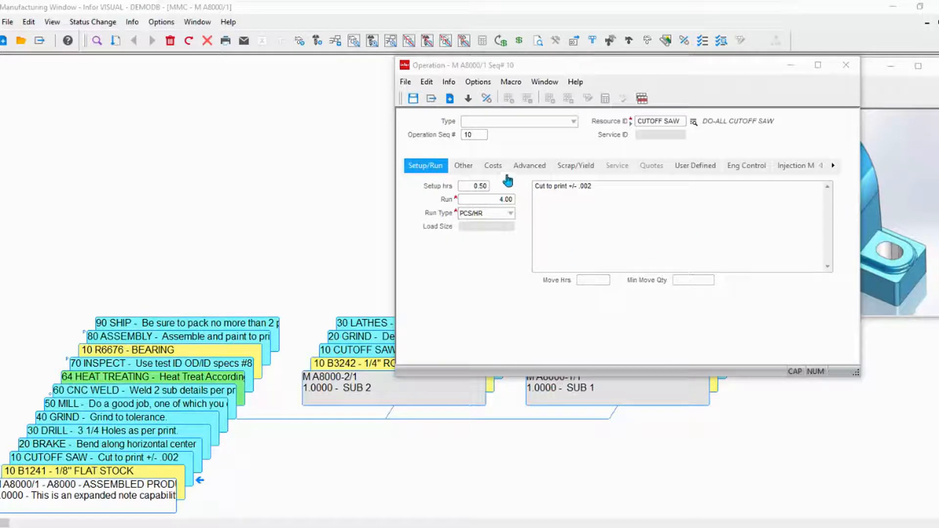
click(493, 167)
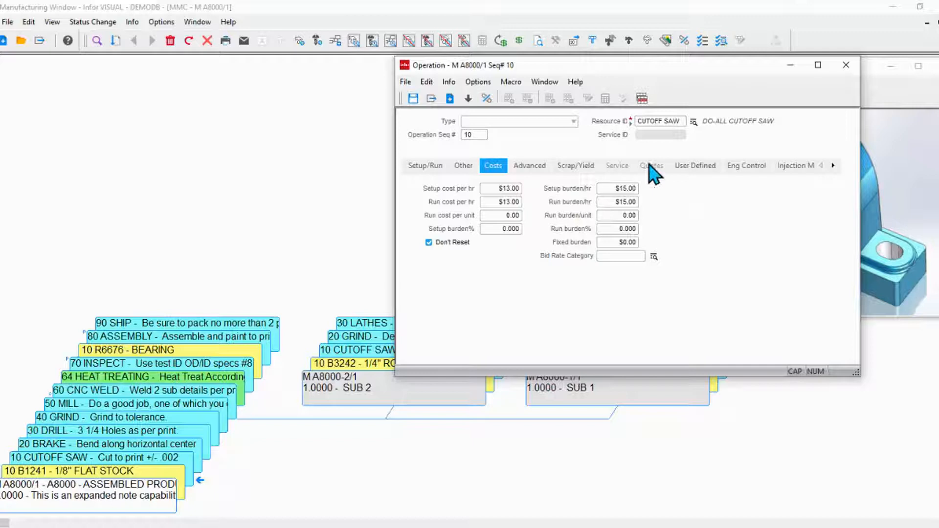
click(573, 166)
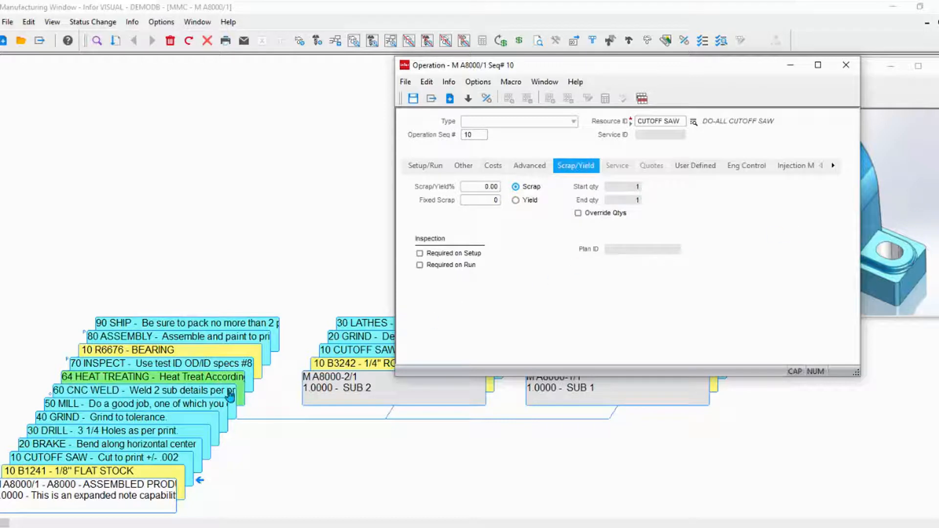
Examine the costs and setup/run details of subcontracted operation 64 HEAT TREATING, and close the operation card.
click(219, 381)
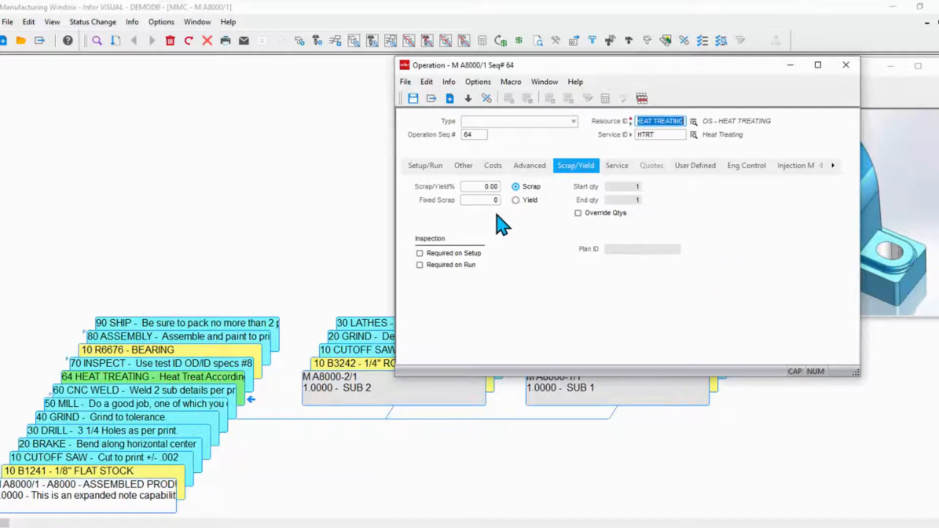
click(492, 167)
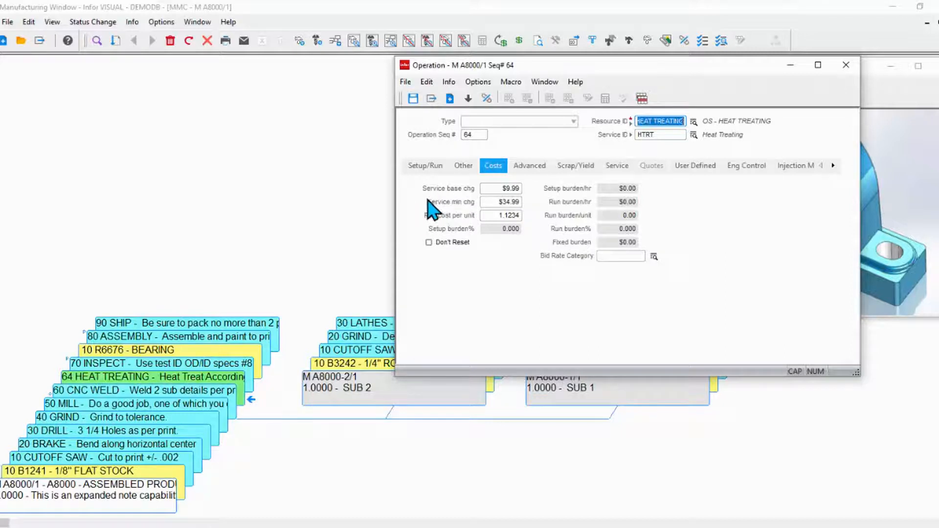
click(424, 166)
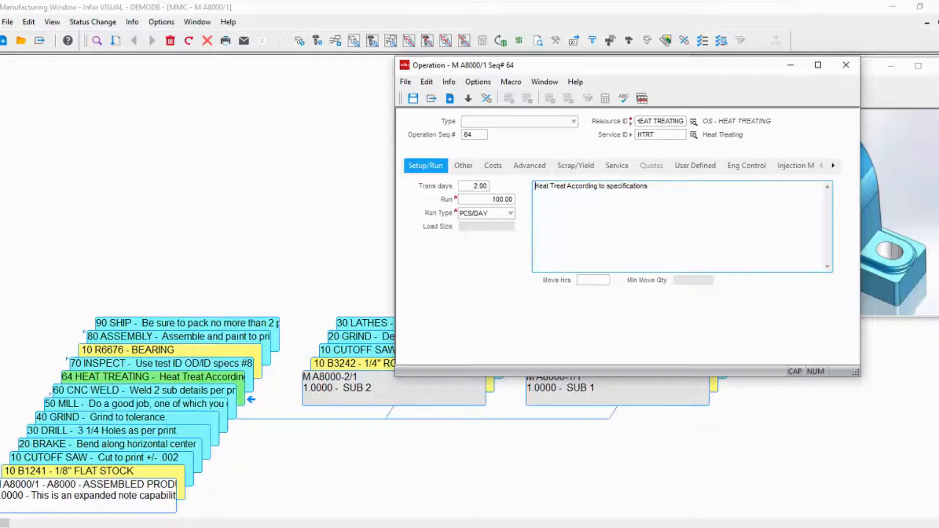
click(845, 65)
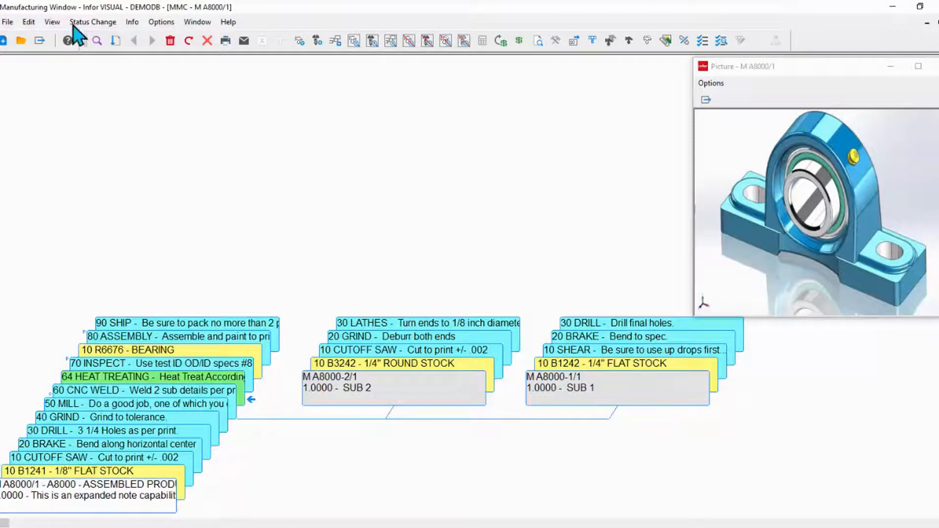
Show engineering master A8000 in one-window text display mode and close the part picture window.
click(52, 21)
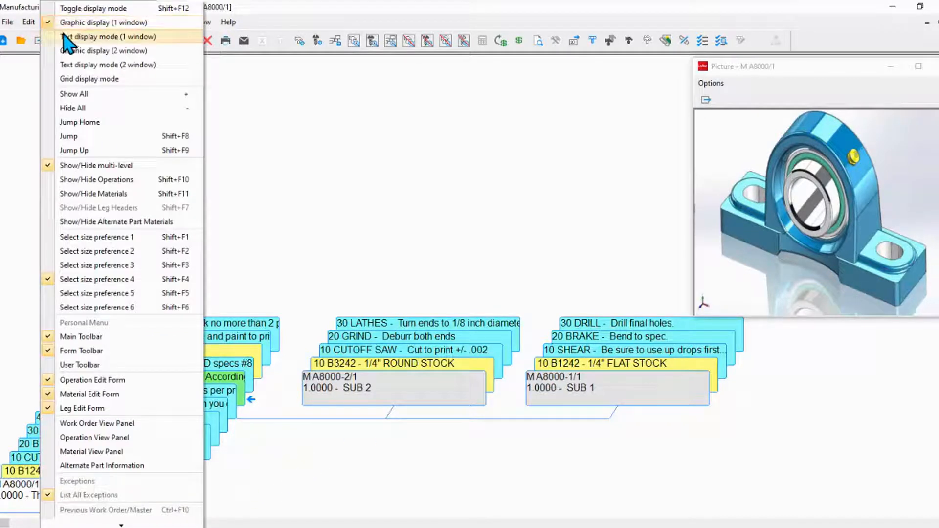
click(155, 38)
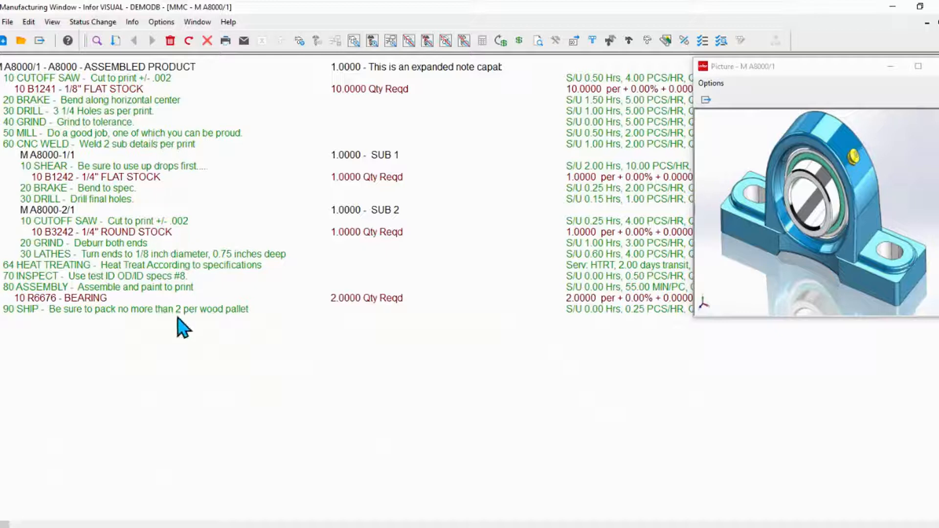
click(936, 66)
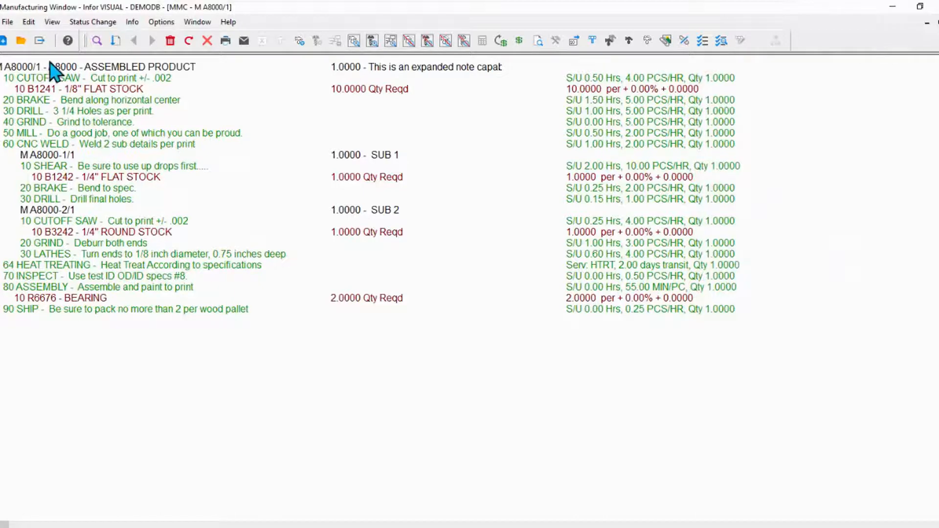
Hide the materials to view only the operations in the structure, and show the materials again.
click(48, 23)
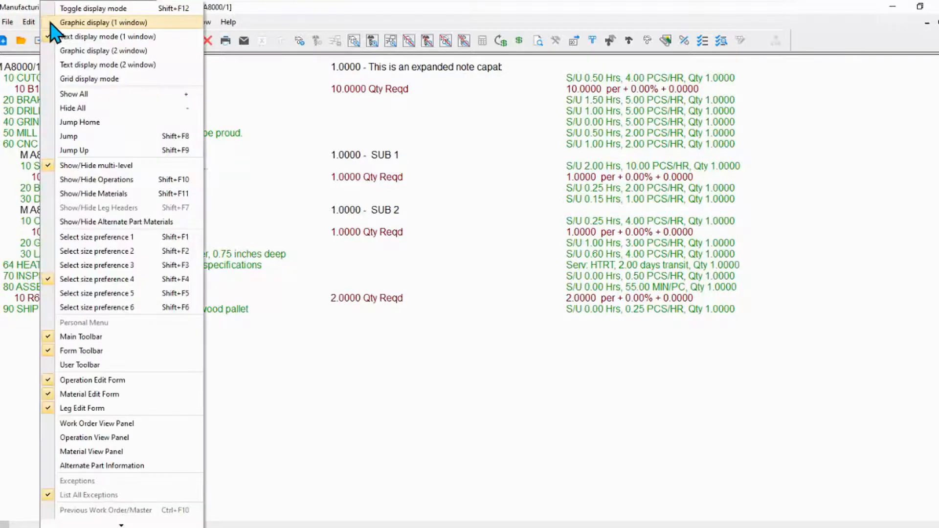
click(96, 194)
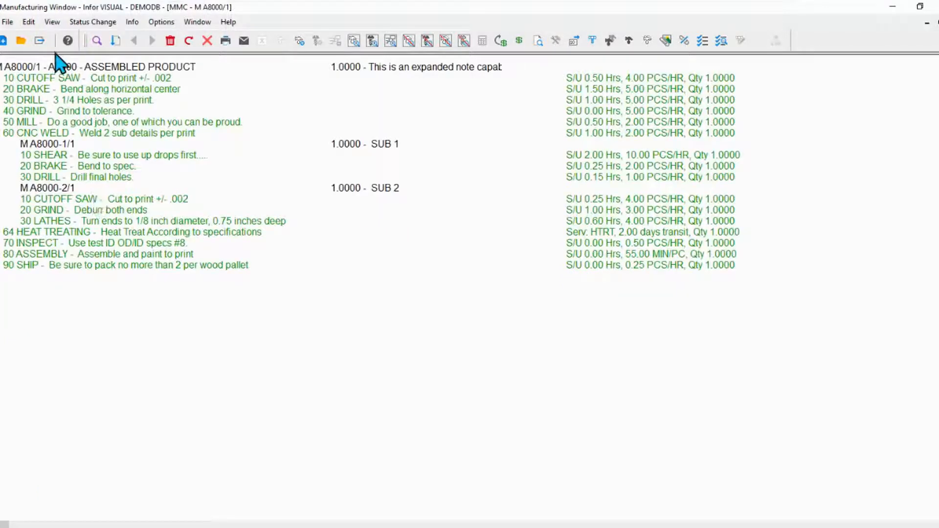
click(50, 22)
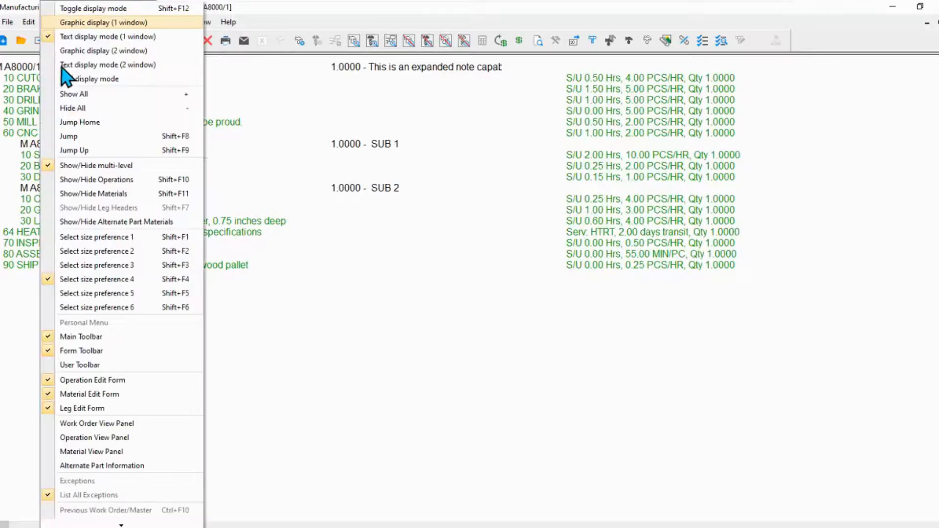
click(102, 194)
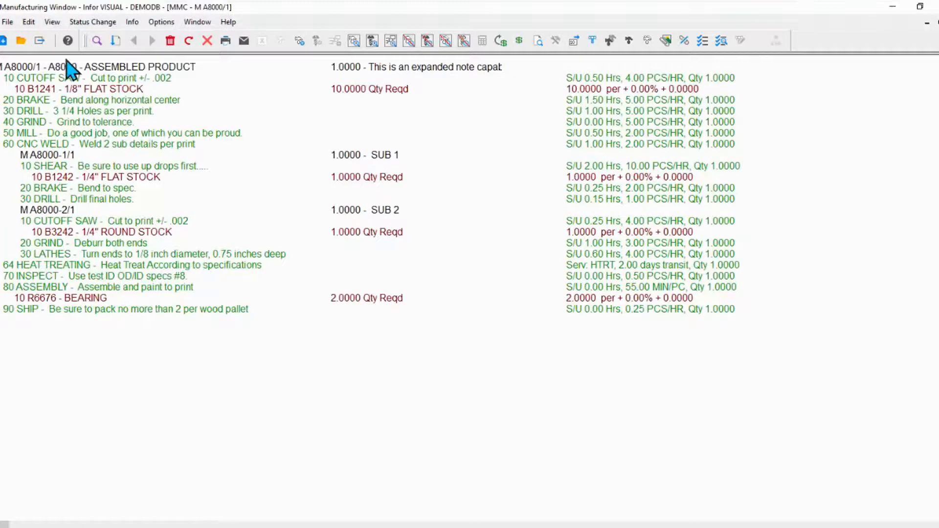
Hide the operations to view only the materials in the structure, and show the operations again.
click(51, 22)
click(102, 184)
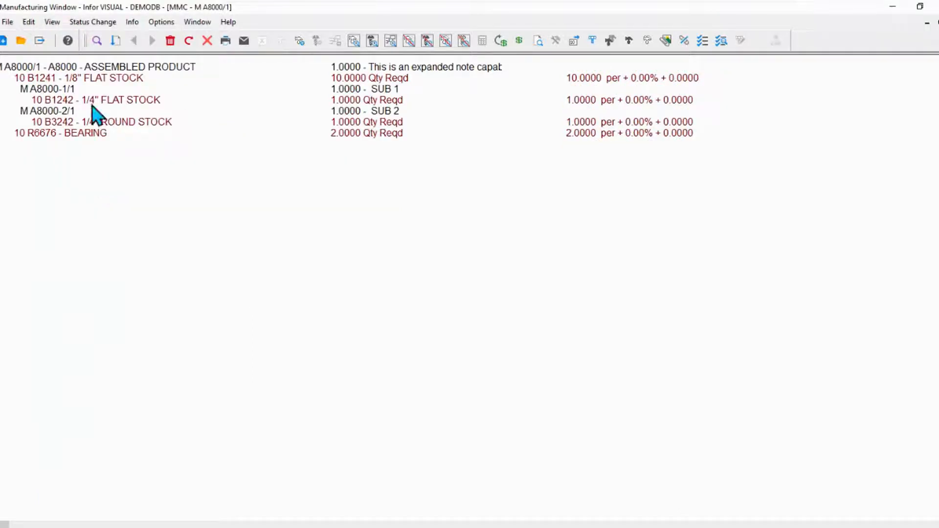
click(52, 22)
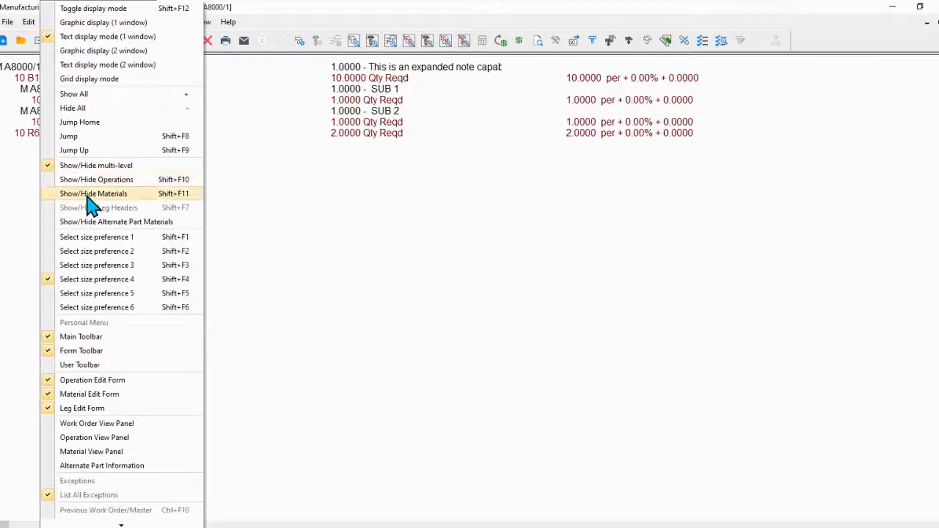
click(96, 180)
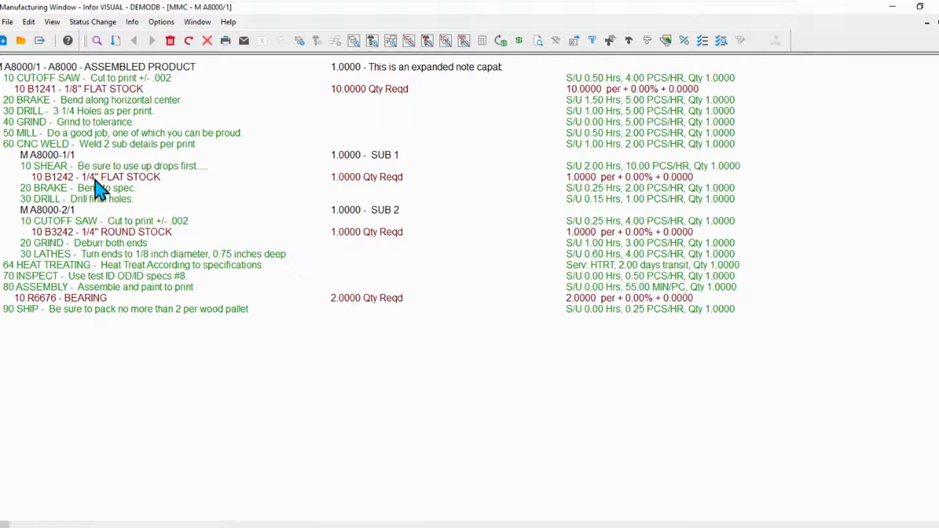
Switch to grid display mode and include the W/O Type column (colTYPE) in the grid's table configuration.
click(52, 22)
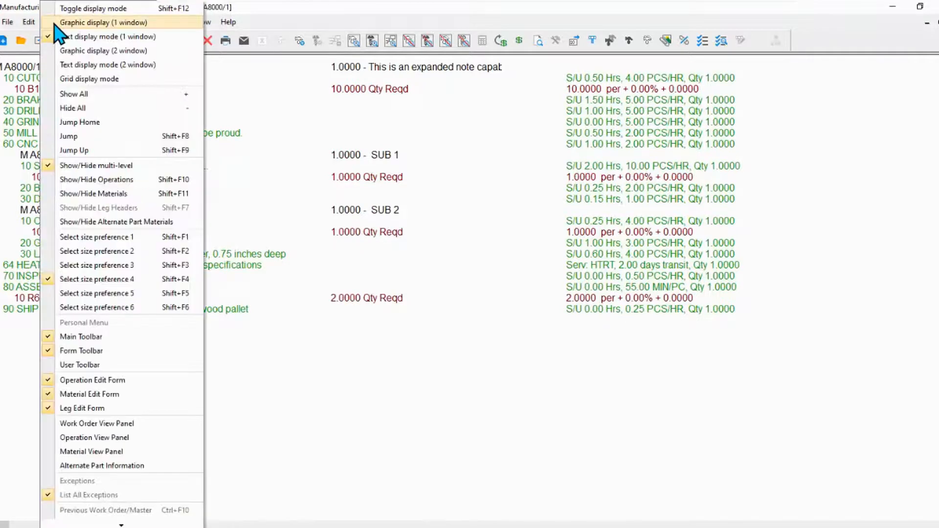
click(78, 79)
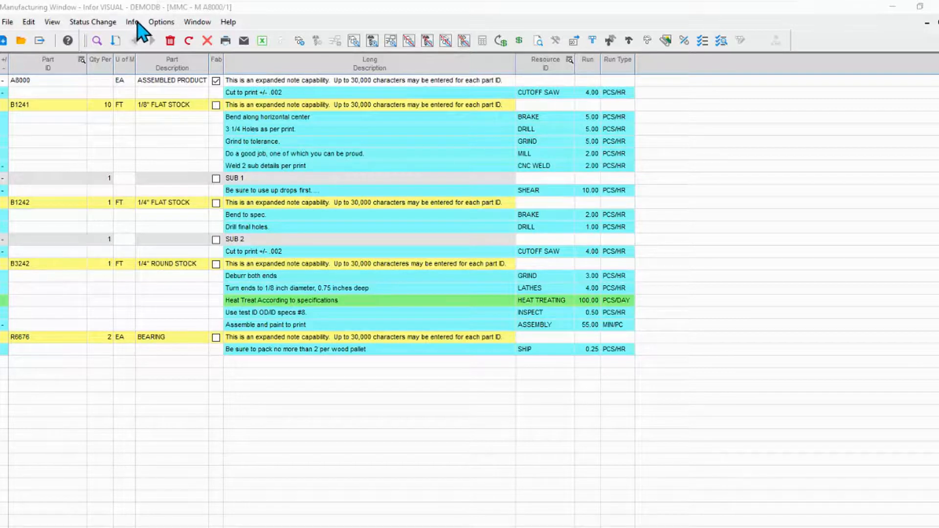
click(162, 27)
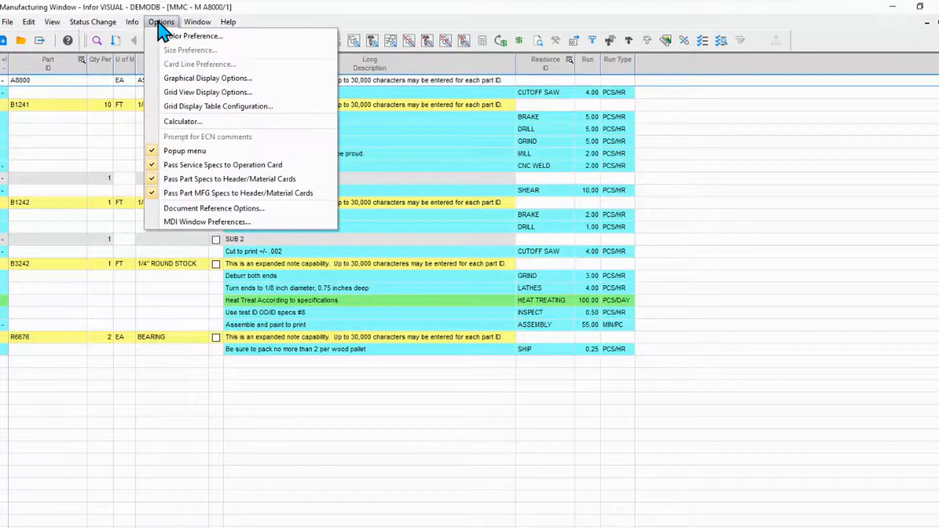
click(190, 107)
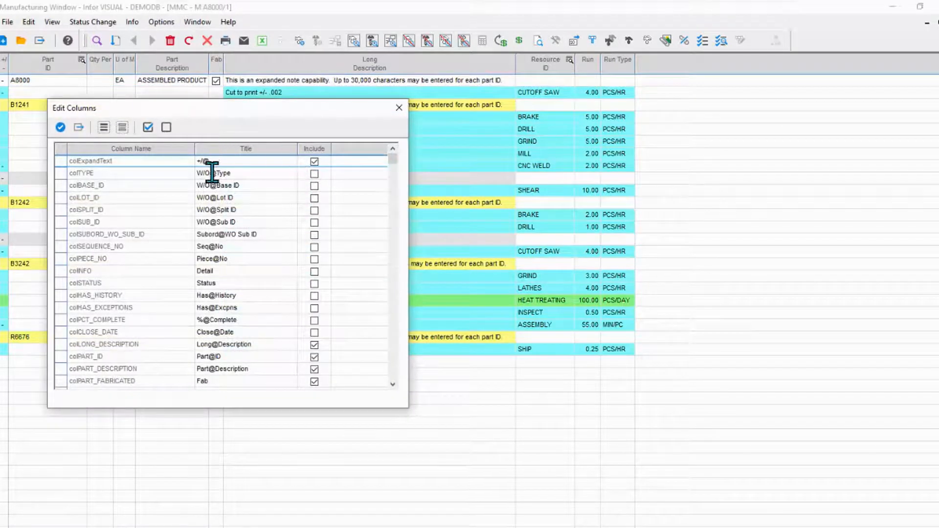
click(314, 175)
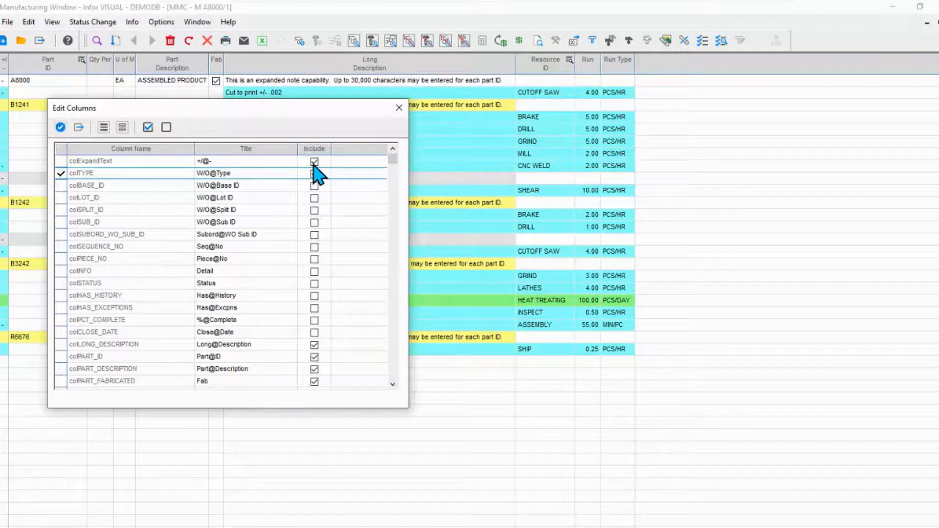
click(61, 127)
click(77, 128)
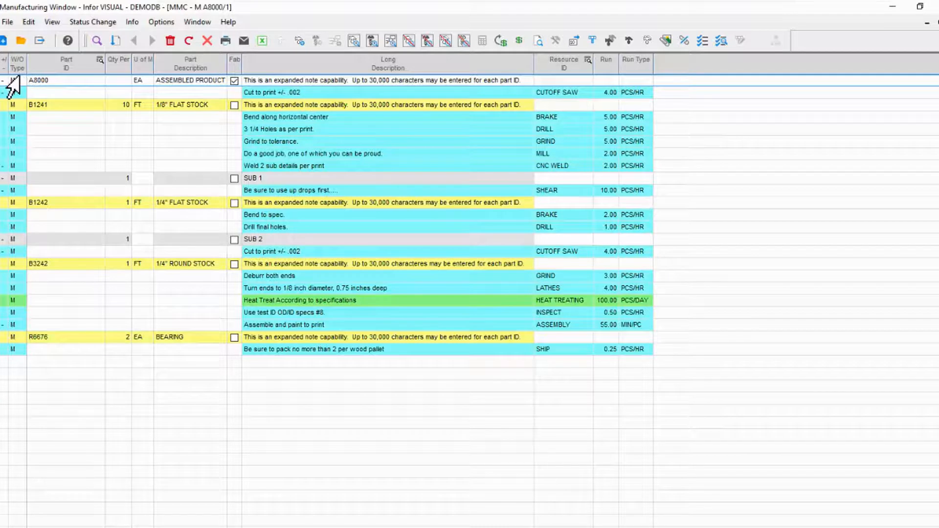
click(238, 75)
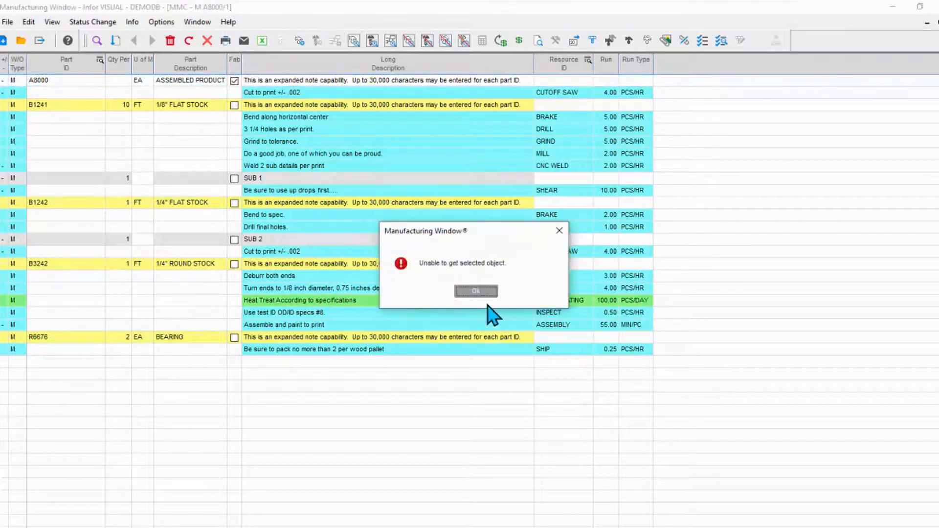
Dismiss the object error and move the Fab column to just after the W/O Type column in the grid.
click(467, 291)
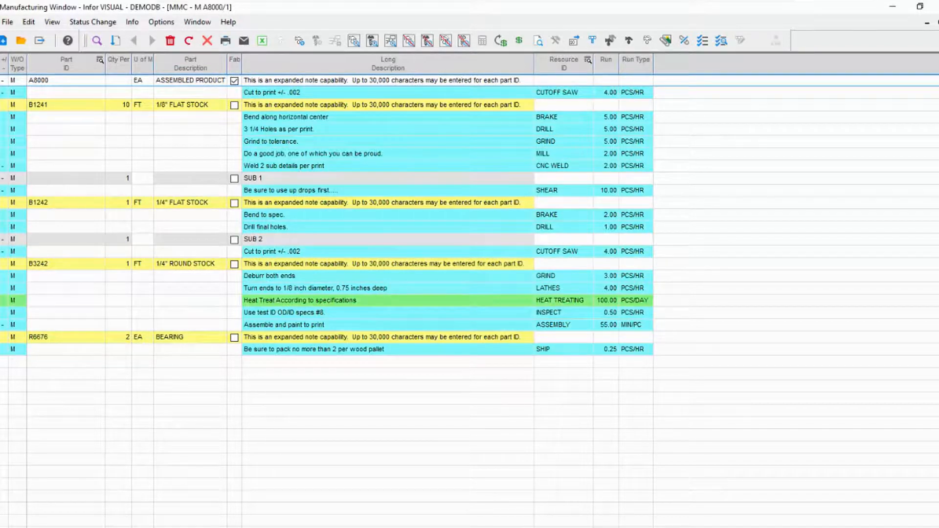
click(1, 80)
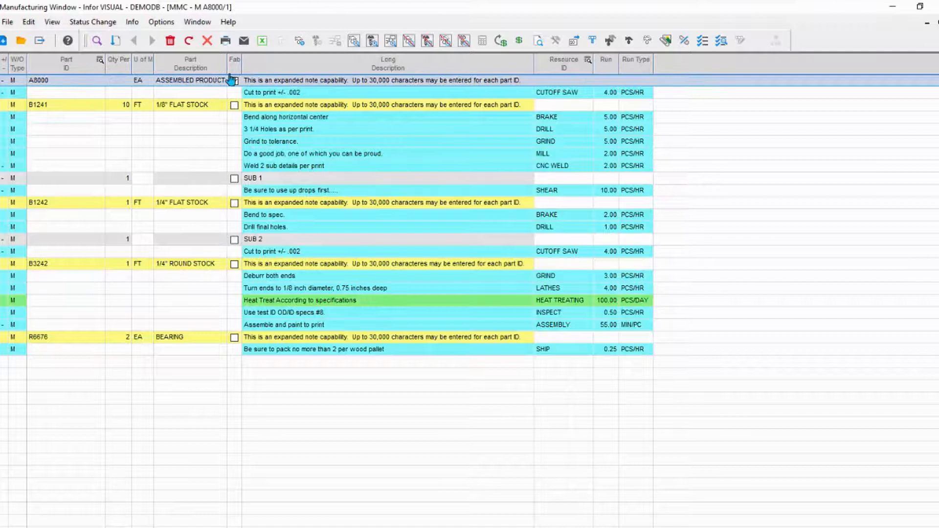
drag(234, 66, 29, 75)
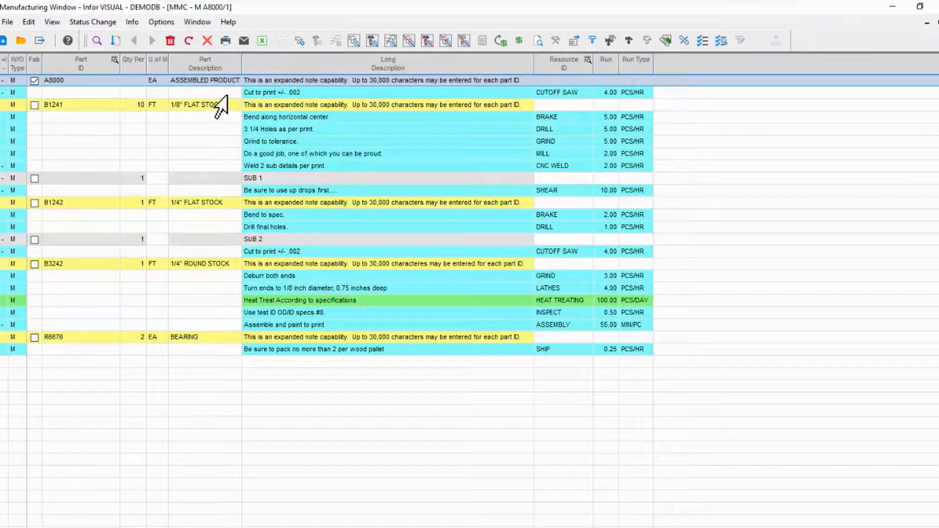
click(6, 22)
mouse_move(4, 22)
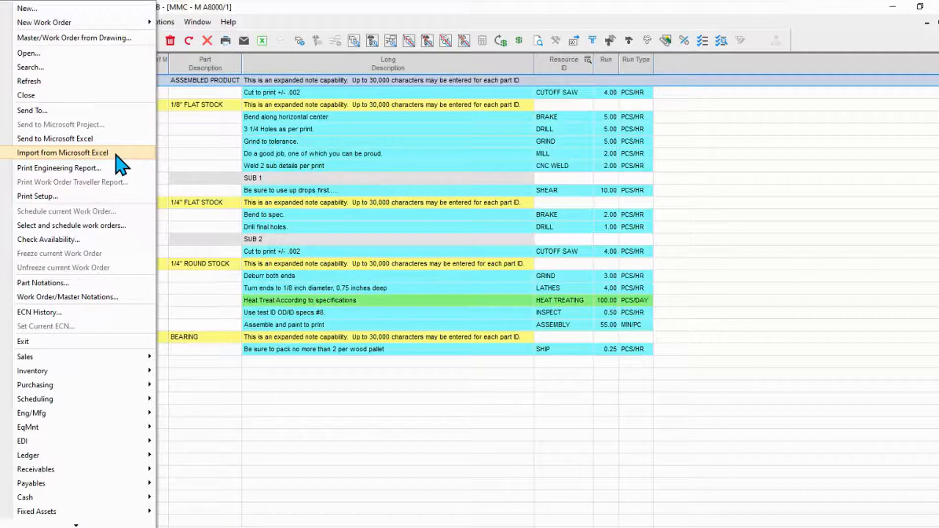
click(222, 143)
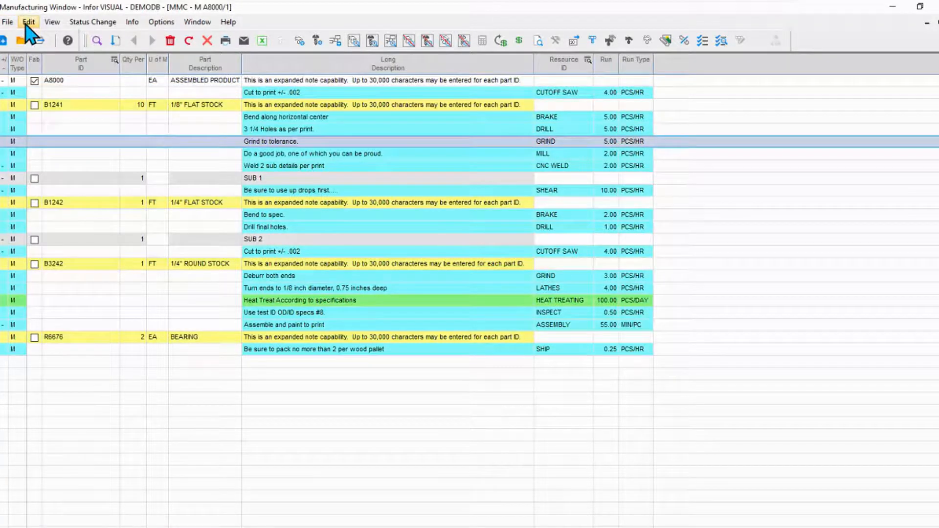
Switch engineering master A8000 back to one-window graphic display.
click(52, 22)
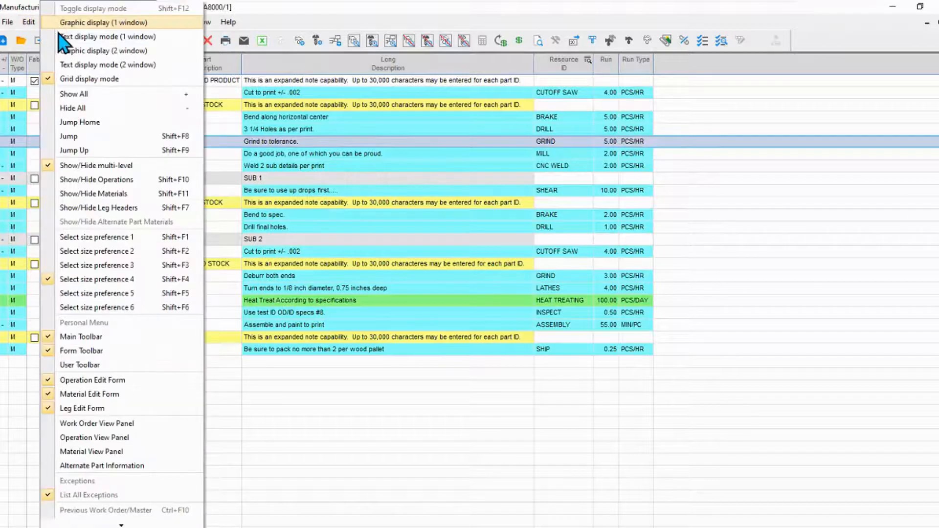
click(85, 23)
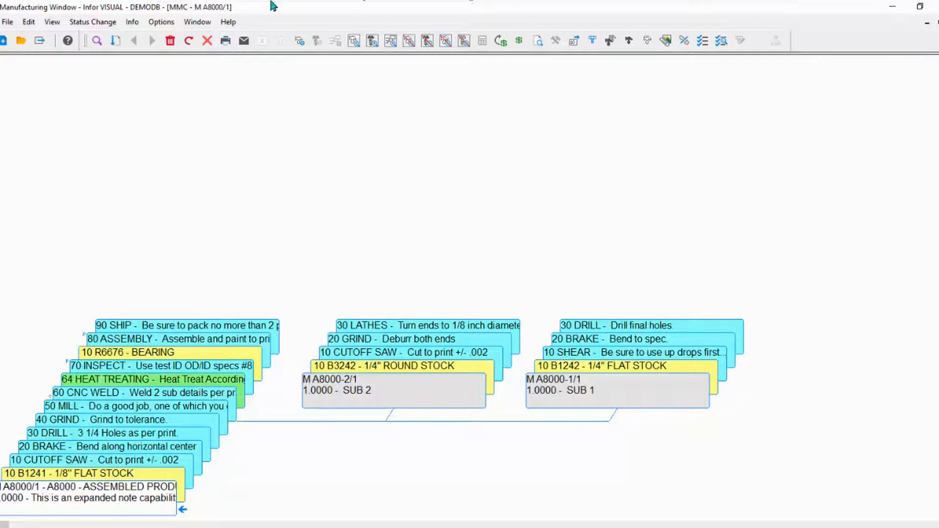
Create an engineering master for part A8001 with Eng ID 1 and quantity 1, and make it the part's default engineering master.
click(3, 41)
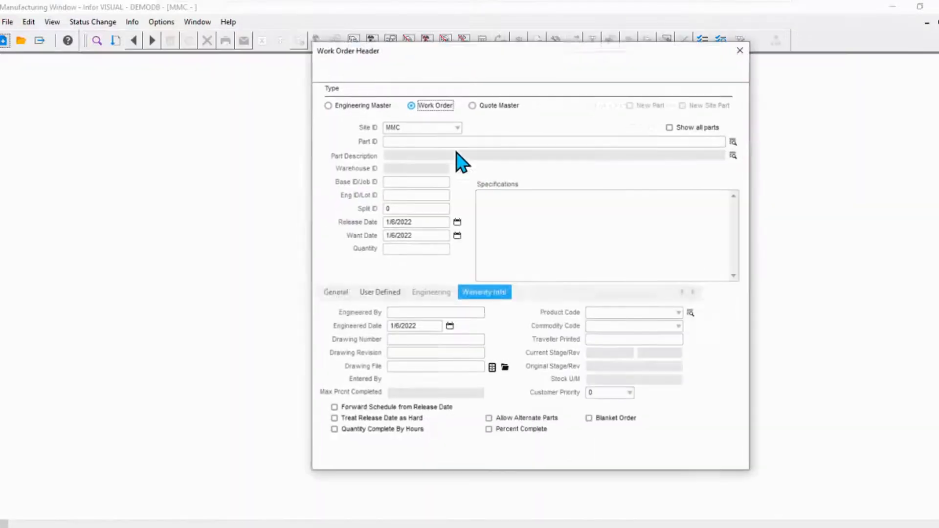
click(327, 106)
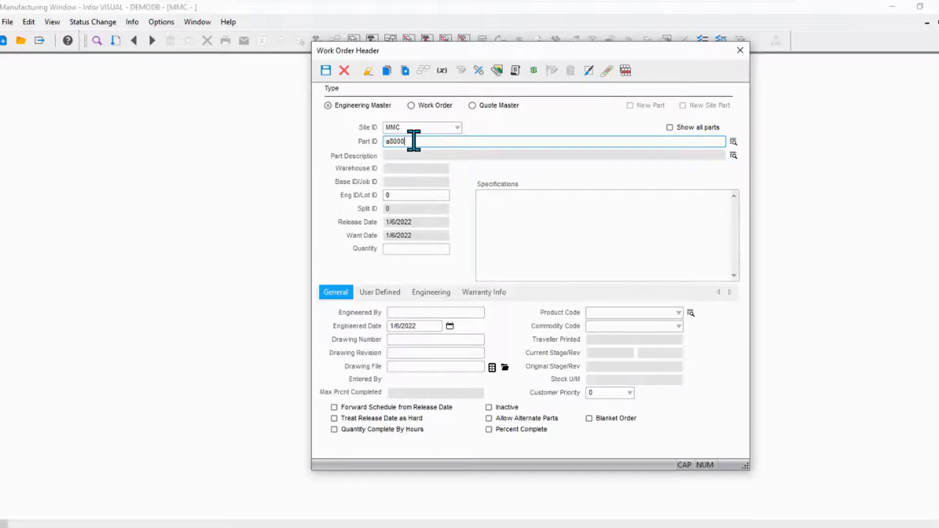
text(1)
key(Tab)
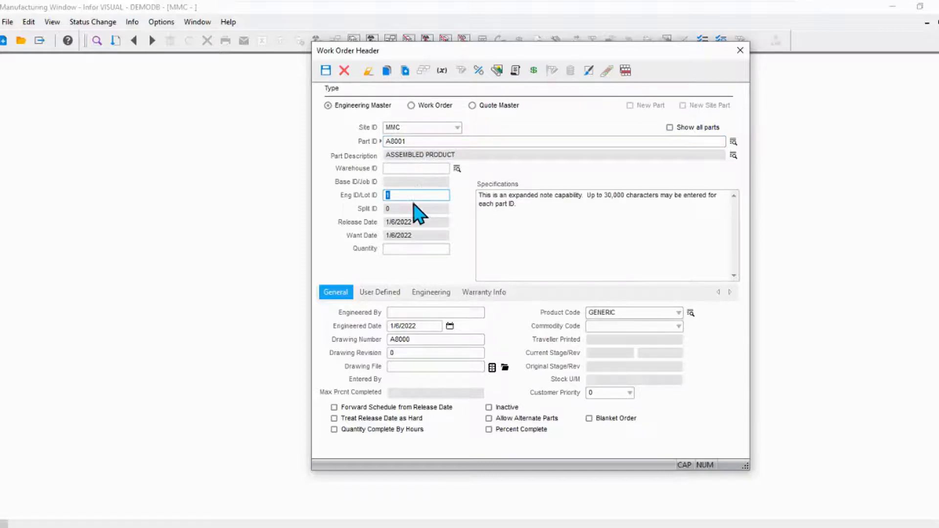
click(414, 249)
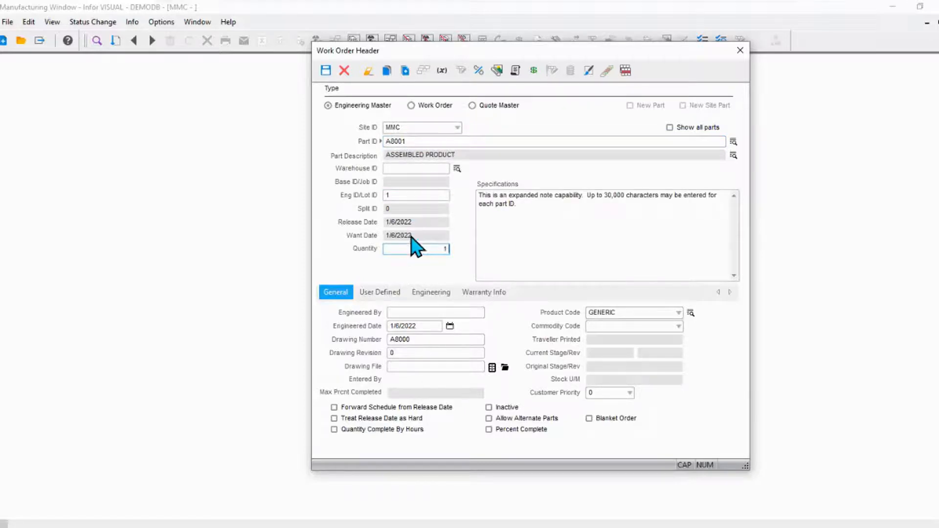
click(325, 70)
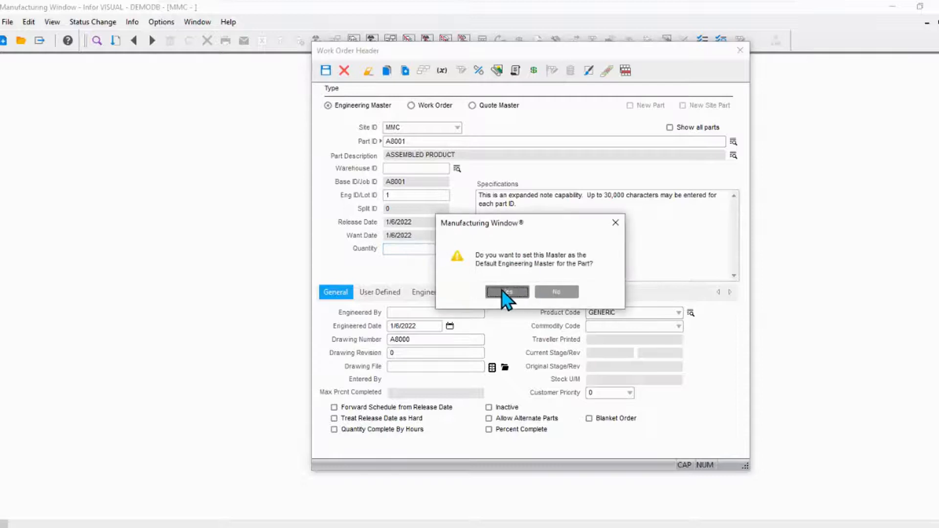
click(506, 292)
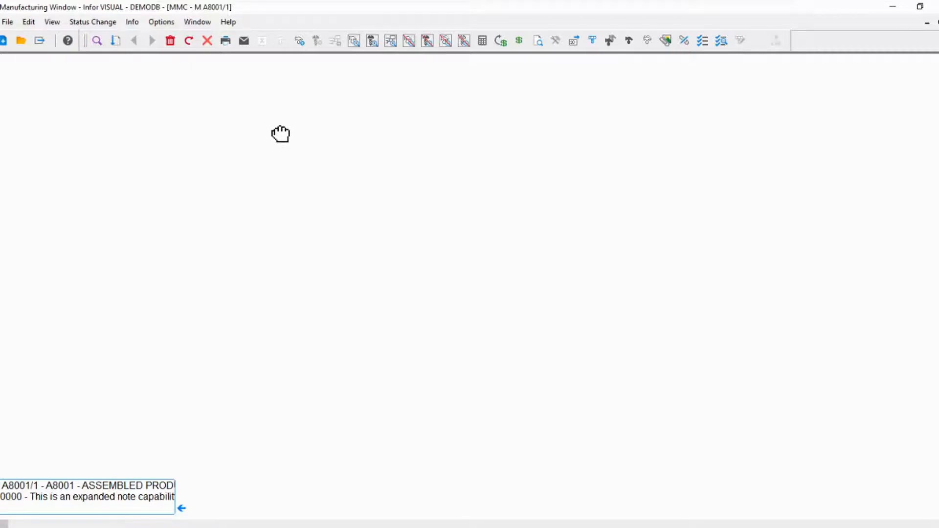
Start operation 10 on master A8001 with resource ASSEMBLY and a run of 1.00 HRS/PC.
click(298, 43)
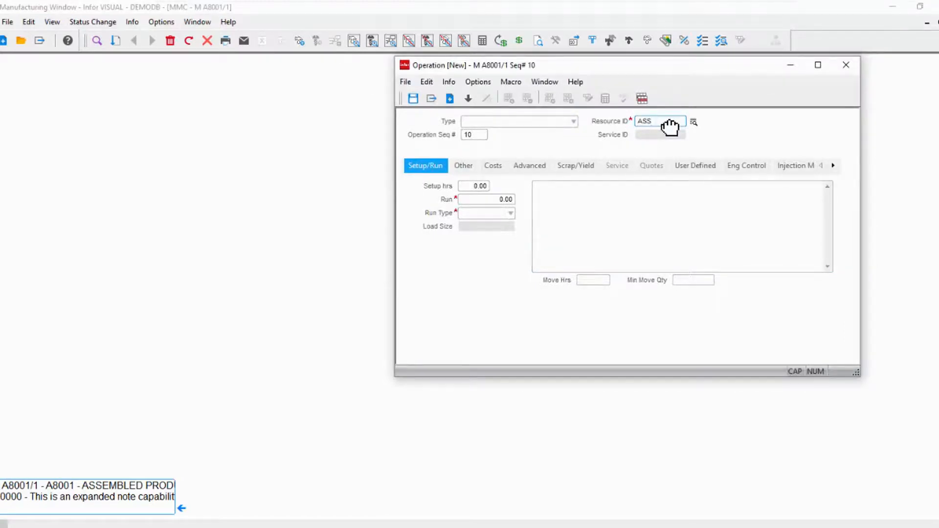
key(Tab)
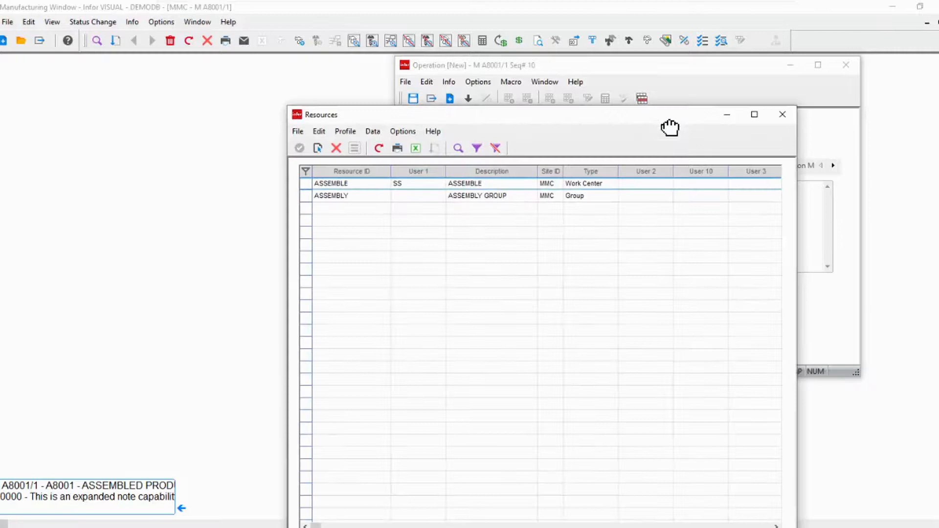
double_click(330, 195)
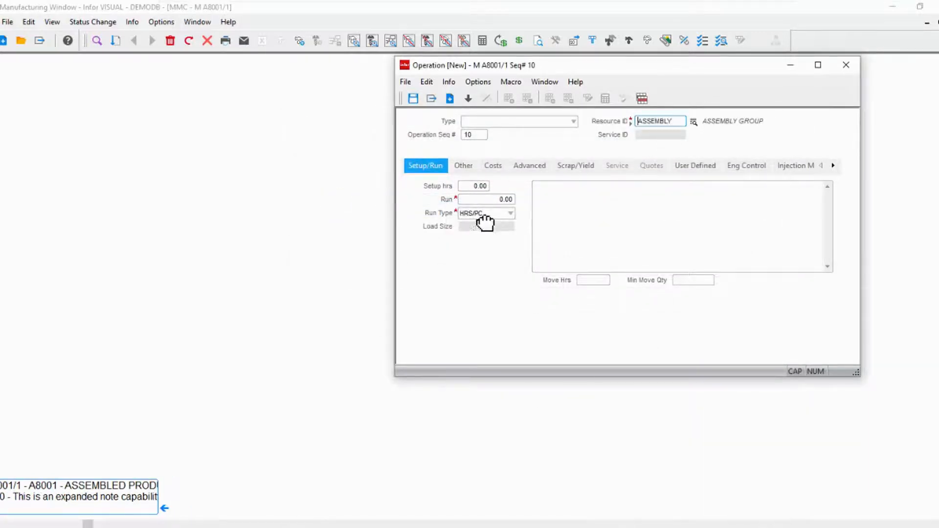
click(490, 199)
drag(491, 199, 589, 205)
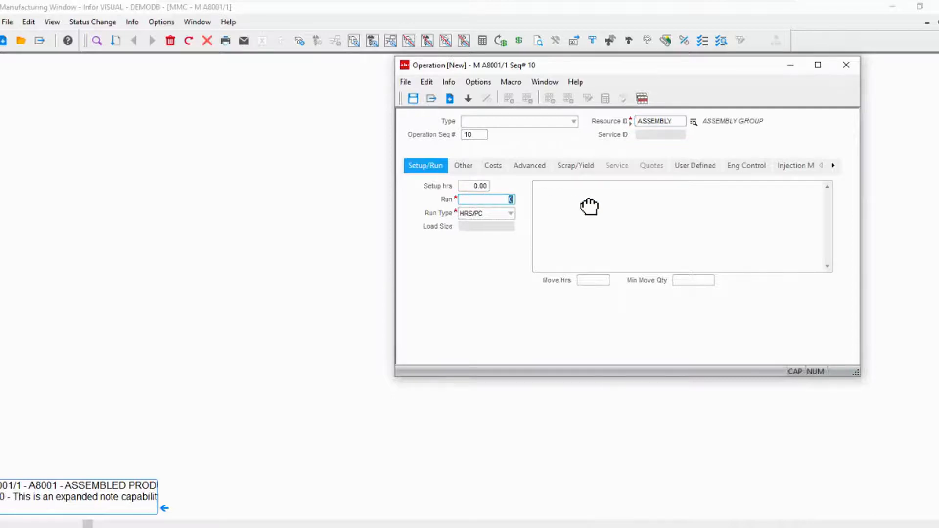
text(1)
key(Tab)
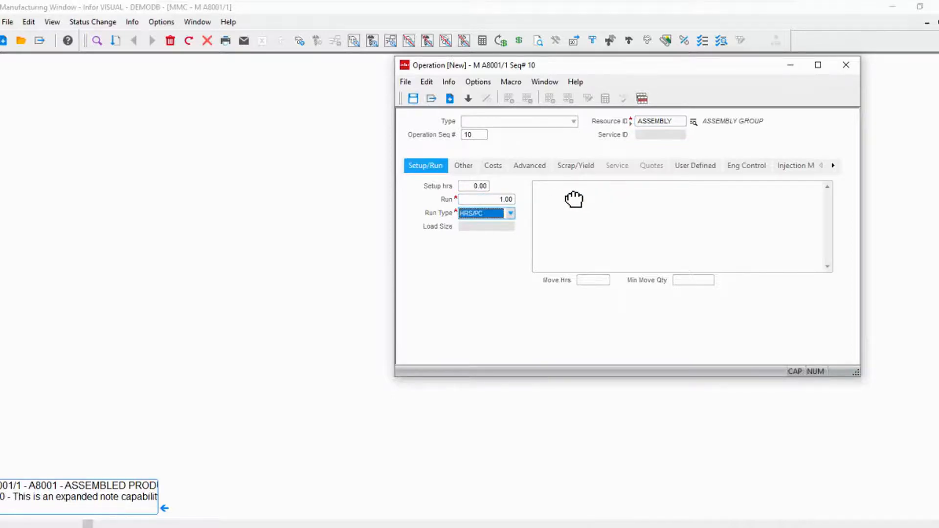
Enter the specification "ASSEMBLE IT PER DWG" for operation 10, save it and close the blank new operation form.
click(574, 199)
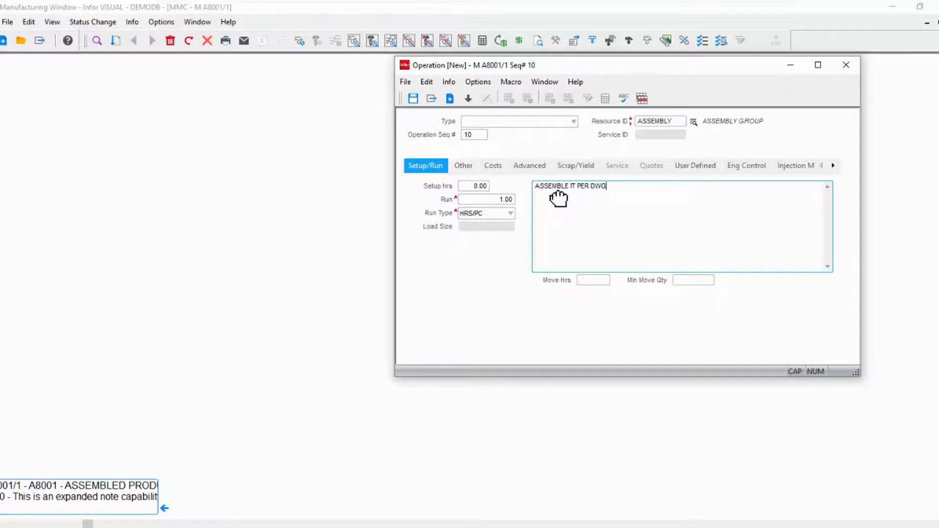
click(413, 98)
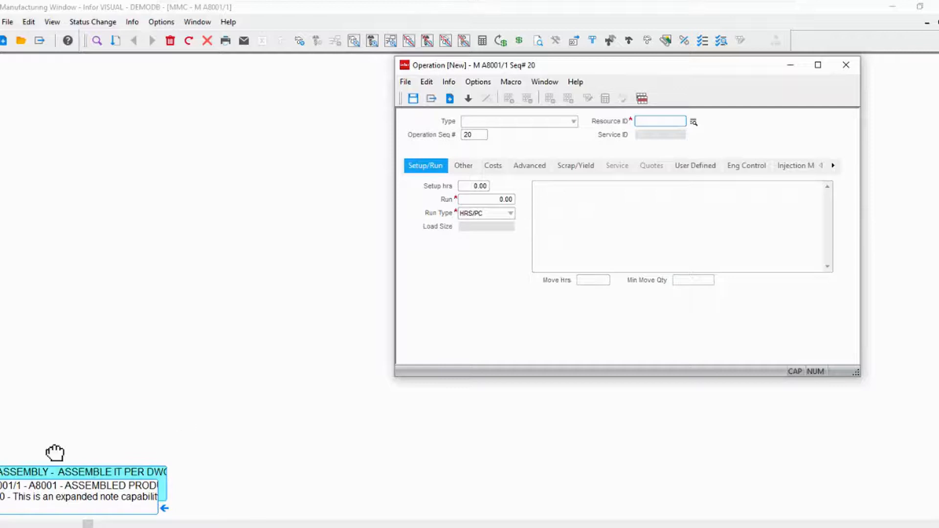
click(23, 527)
click(17, 524)
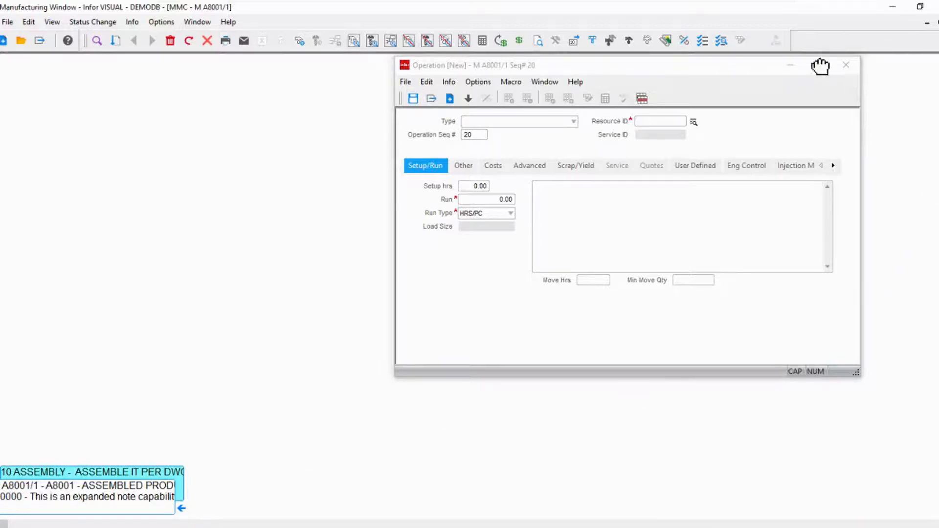
click(847, 68)
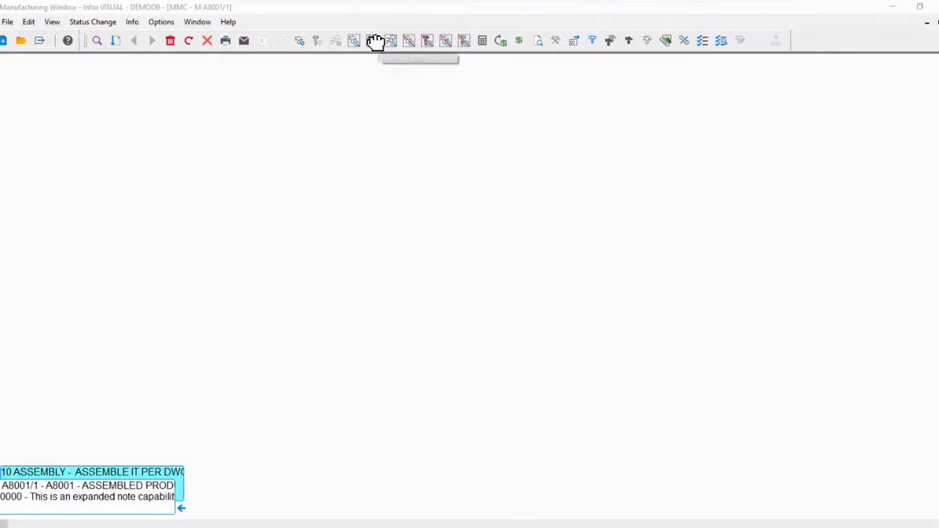
Start adding multiple operations to master A8001 and filter the resource list by User 1 values starting with 0.
click(354, 41)
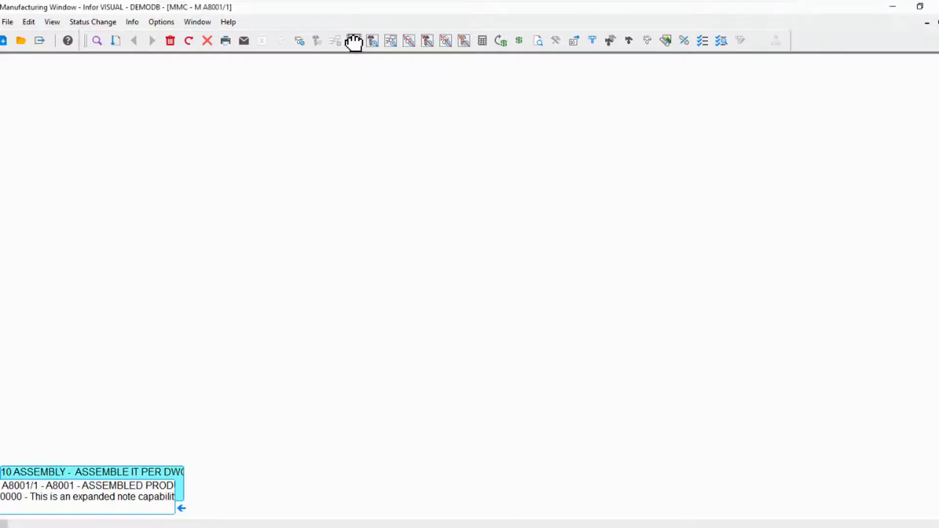
click(302, 40)
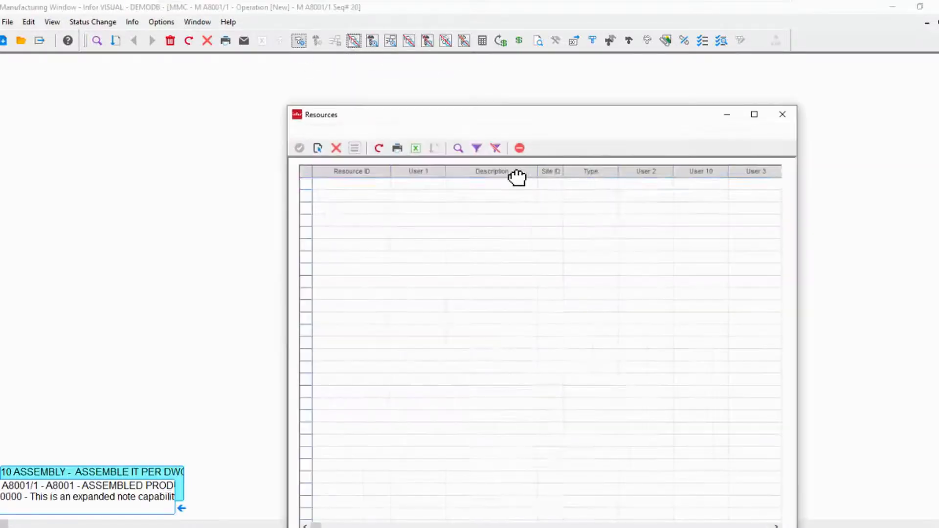
click(473, 148)
click(407, 184)
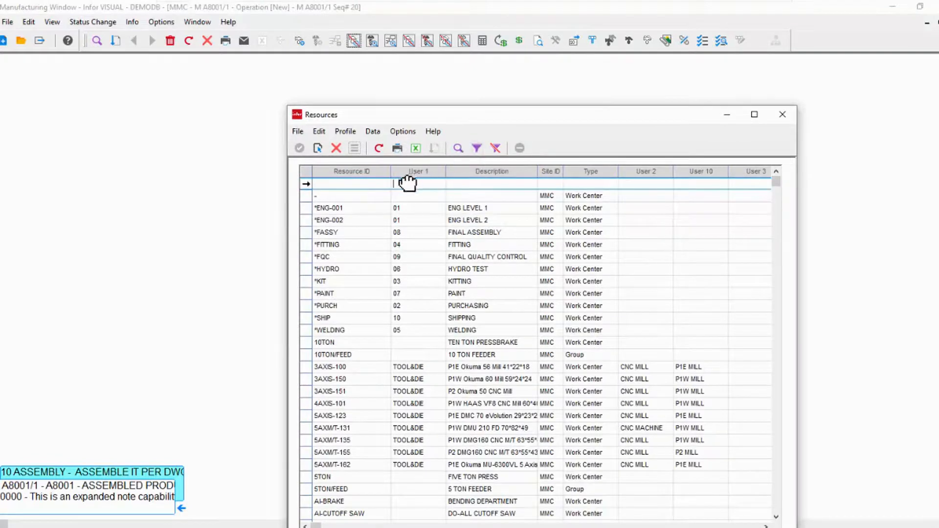
text(0)
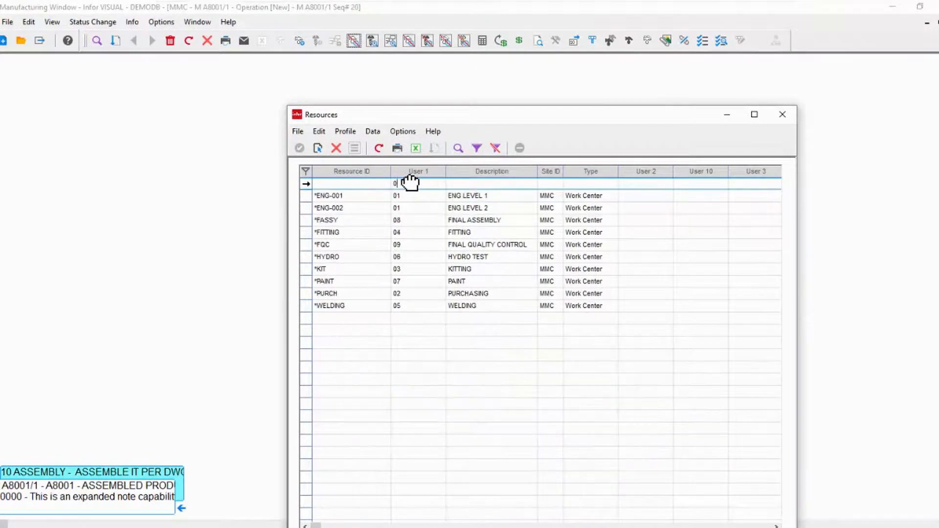
click(475, 148)
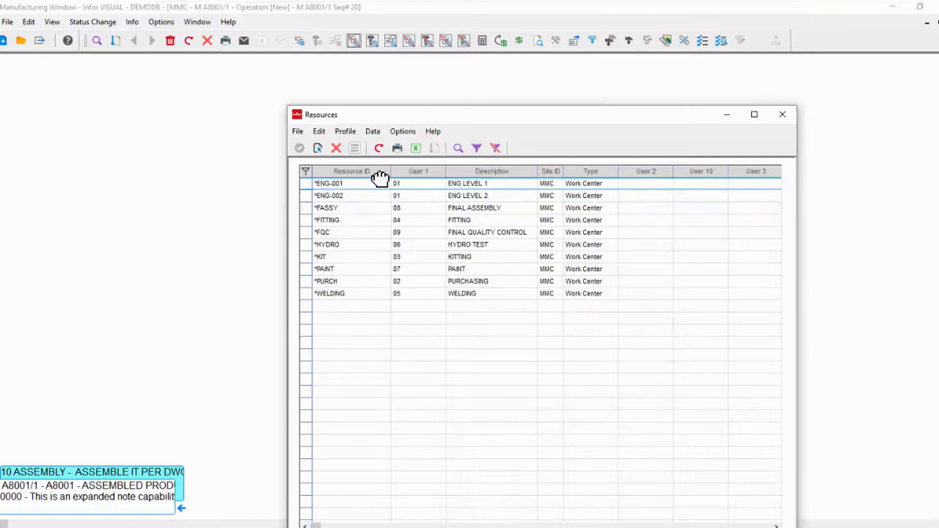
click(303, 220)
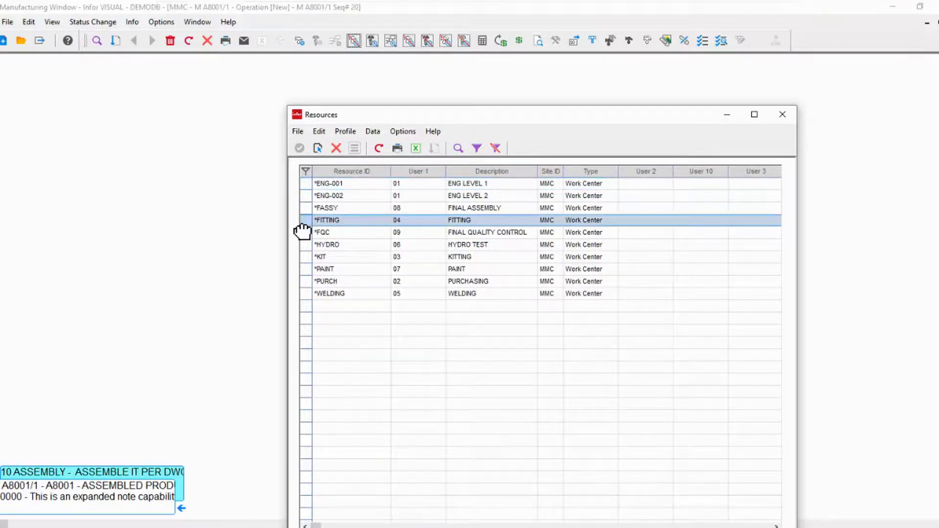
ctrl+click(303, 269)
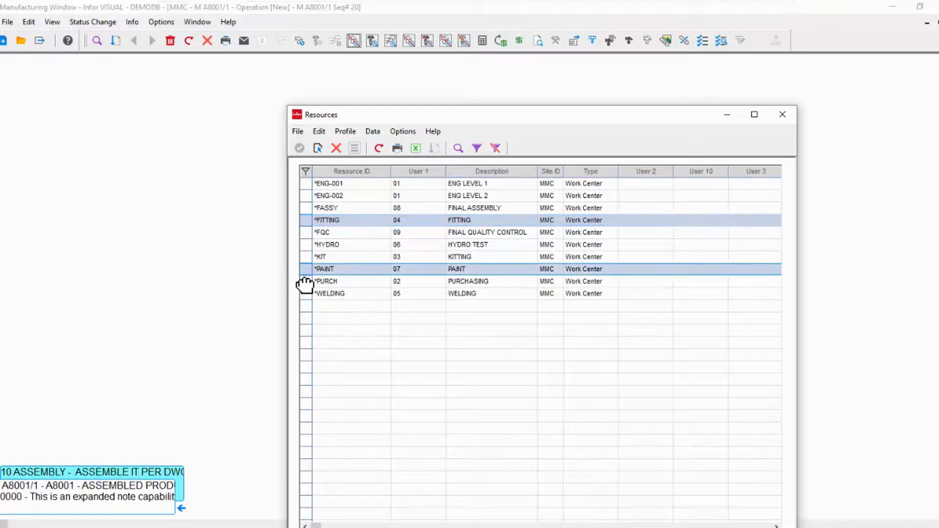
ctrl+click(304, 293)
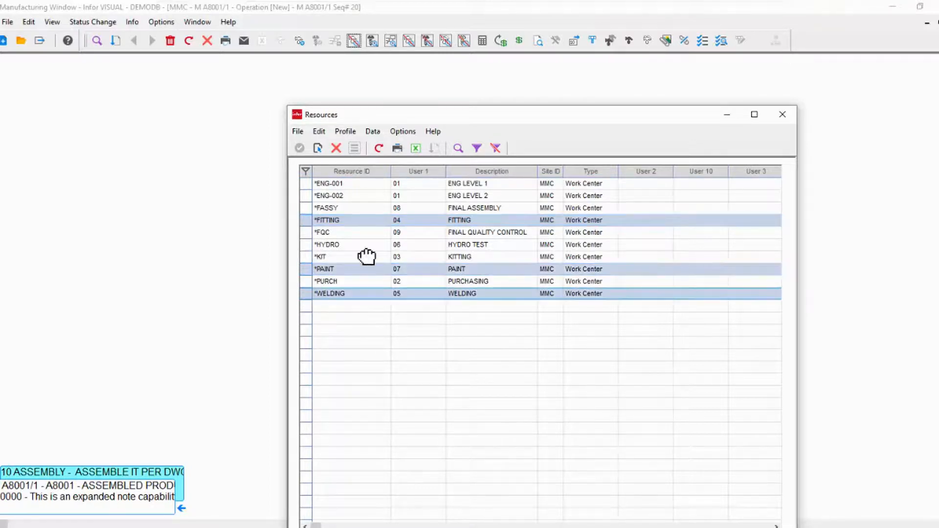
click(474, 148)
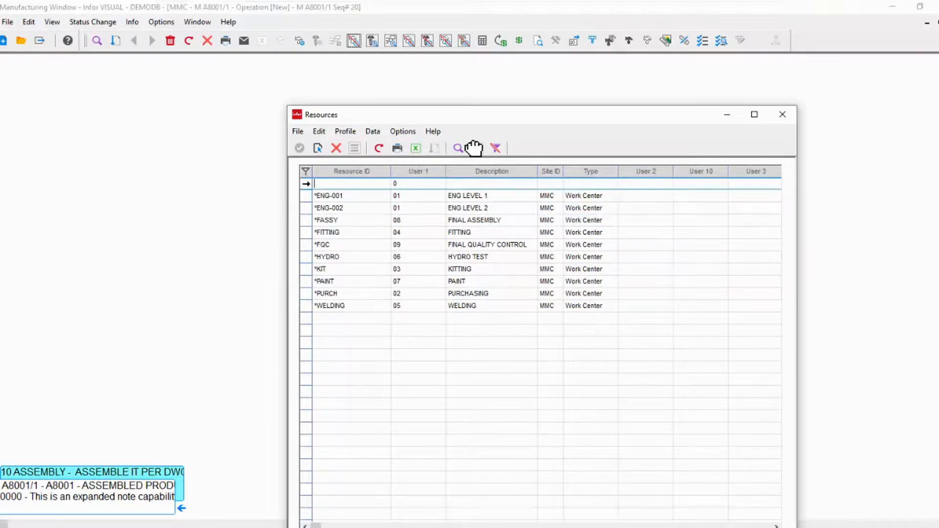
click(458, 147)
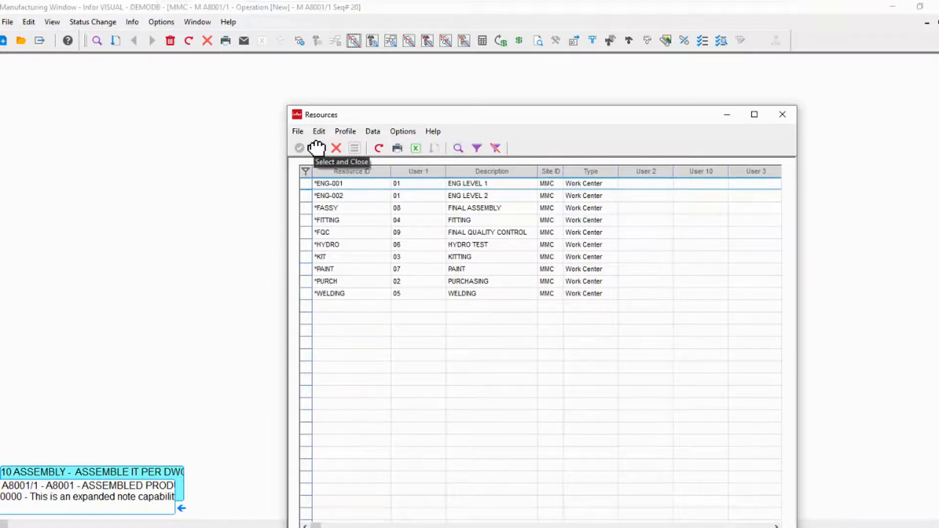
Select the resources *HYDRO and *WELDING together and add them to master A8001 as operations 20 and 30.
click(303, 222)
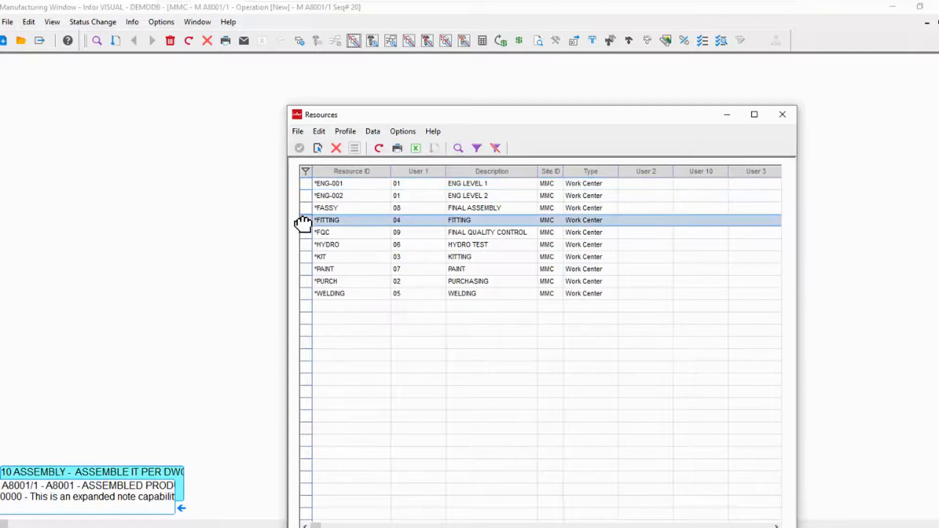
ctrl+click(305, 269)
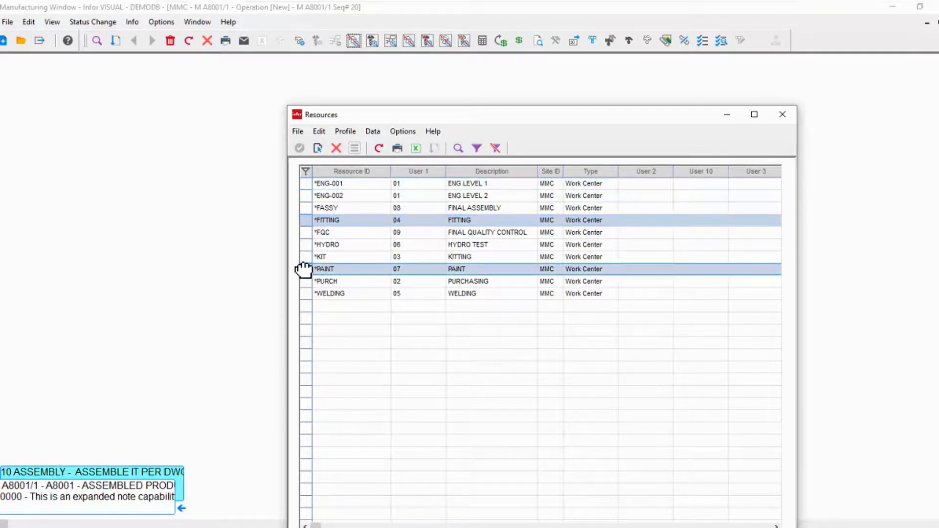
ctrl+click(305, 269)
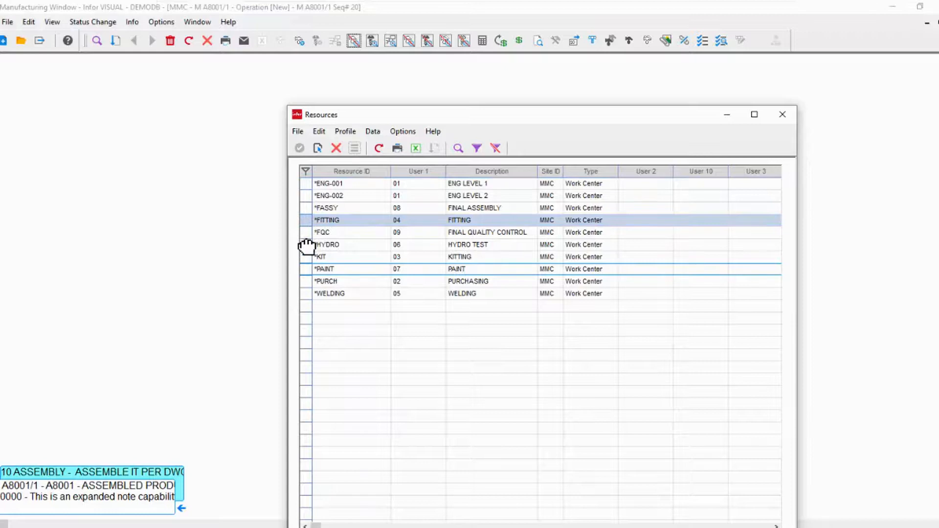
click(306, 245)
ctrl+click(307, 293)
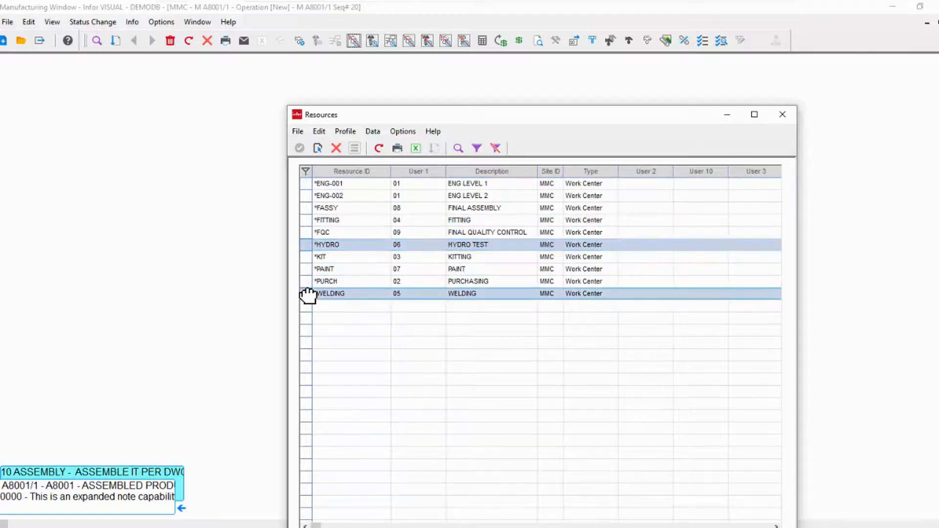
click(315, 148)
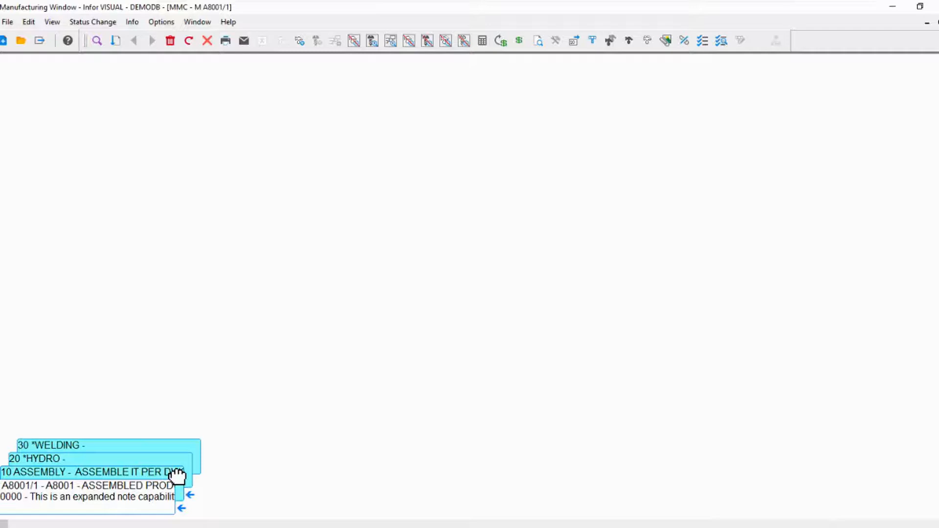
Add part R6676 as material piece 10 on operation 10 of master A8001 and save it.
click(317, 40)
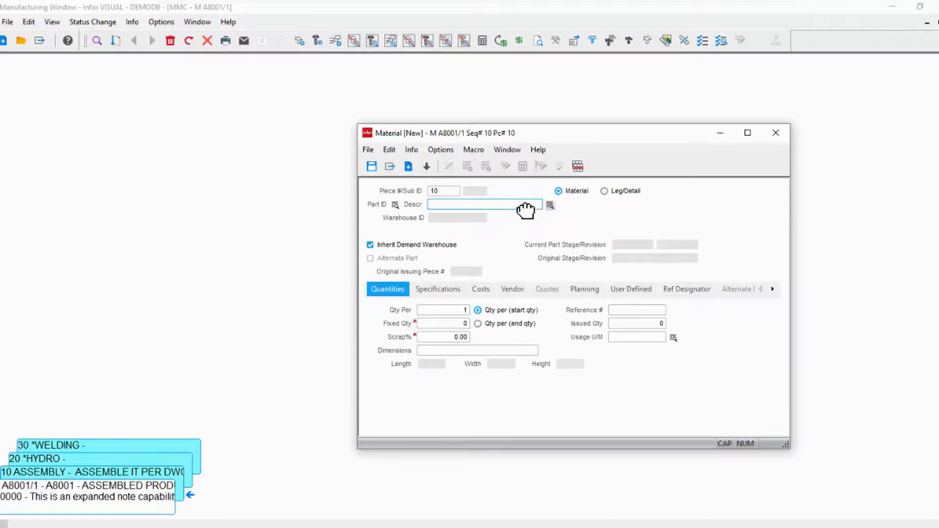
text(R6676)
key(Tab)
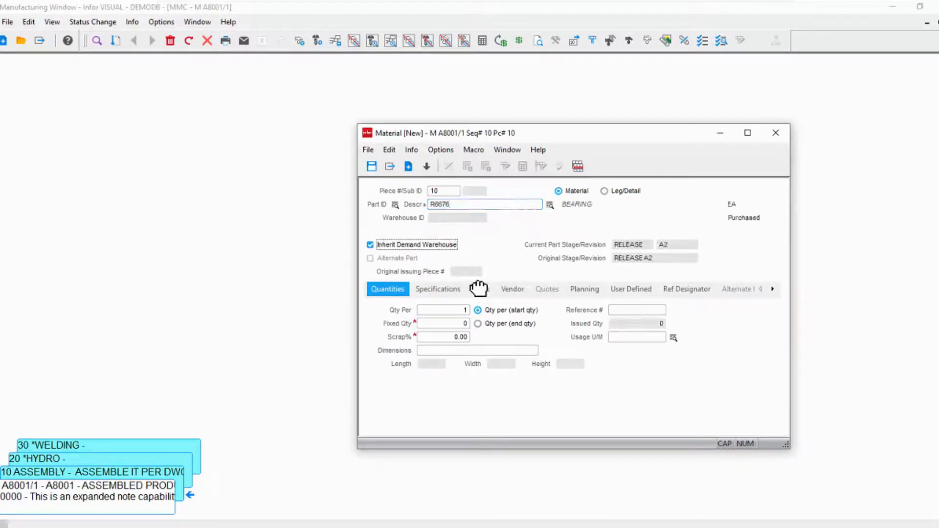
click(370, 166)
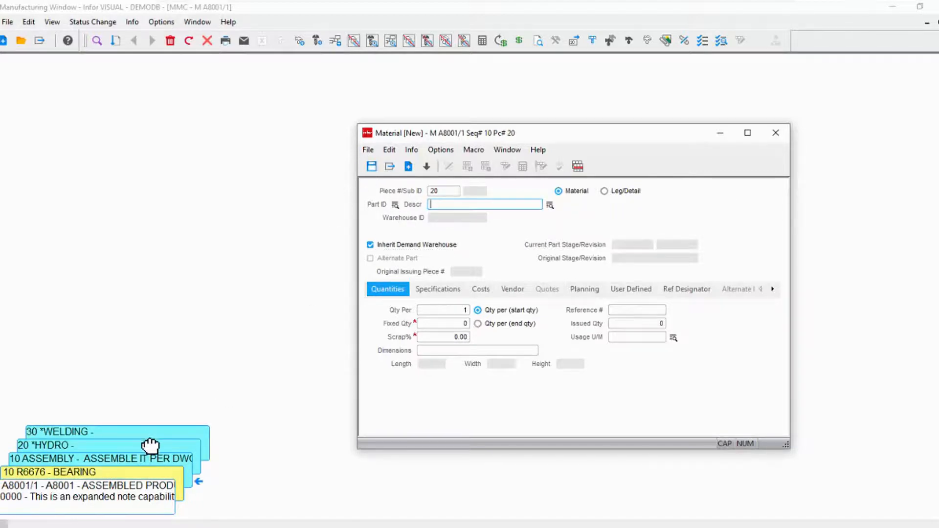
Add part B1241 as material piece 10 on operation 30 *WELDING, save it and close the blank new material form.
click(176, 435)
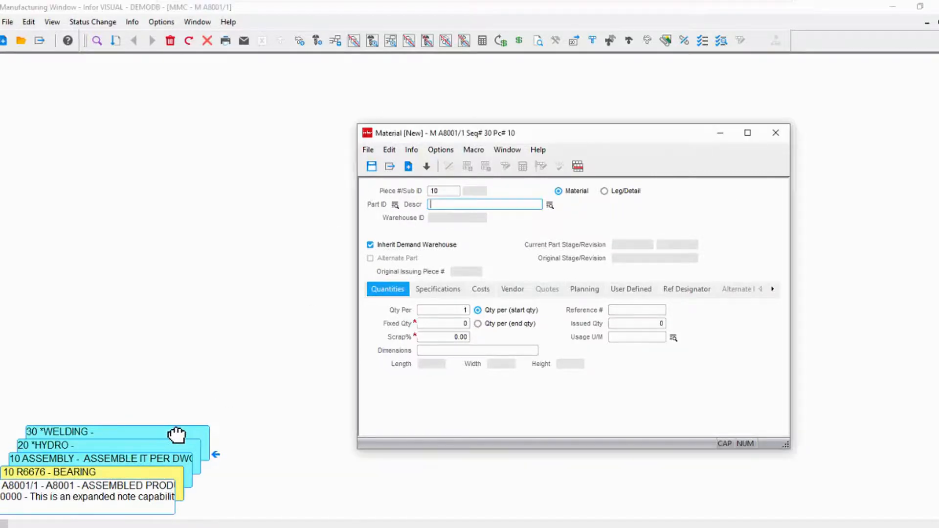
click(468, 206)
text(b1)
key(Tab)
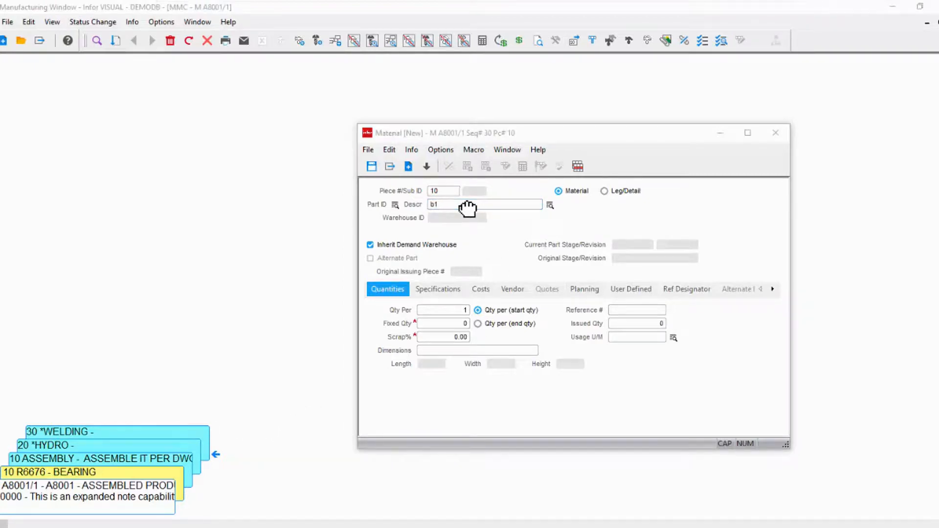
click(462, 205)
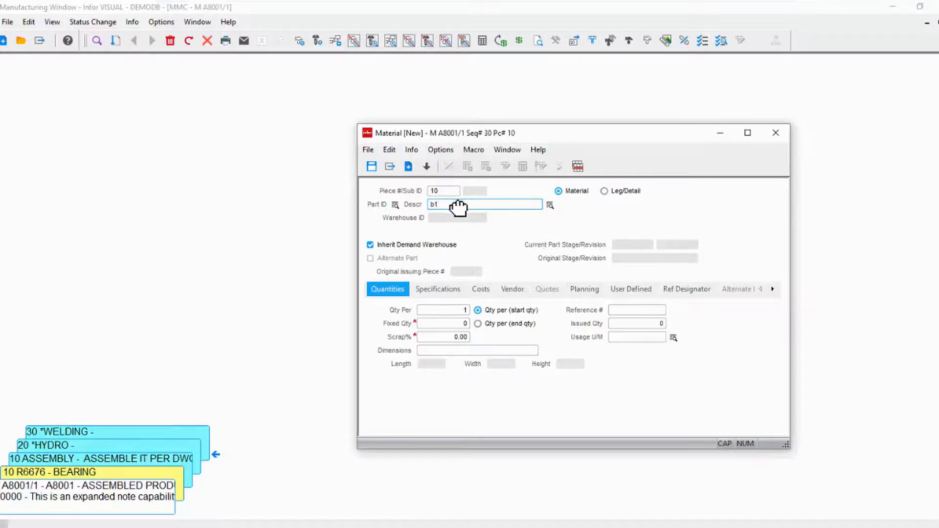
text(241)
key(Tab)
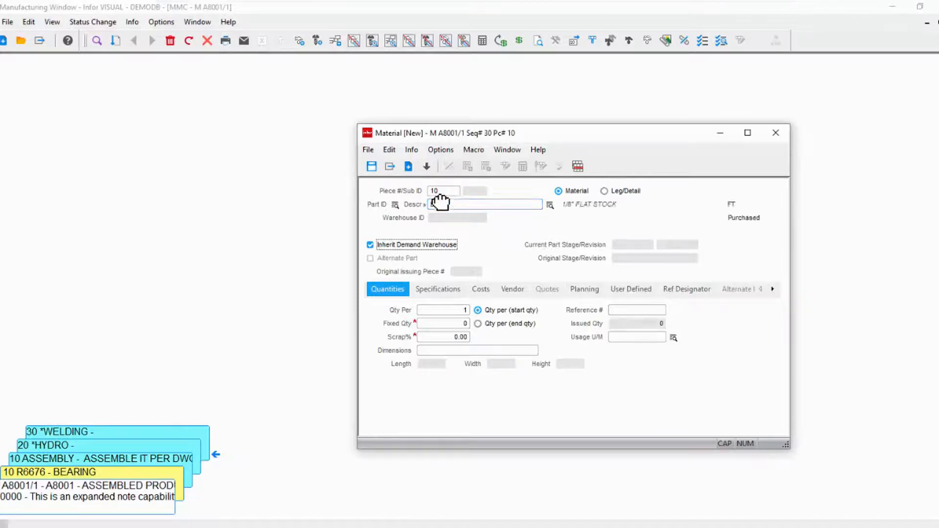
click(376, 166)
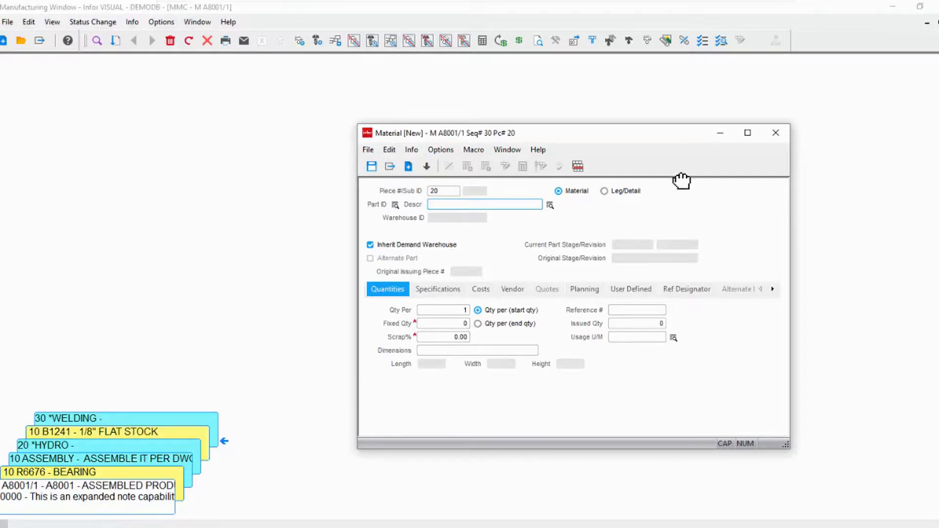
click(769, 133)
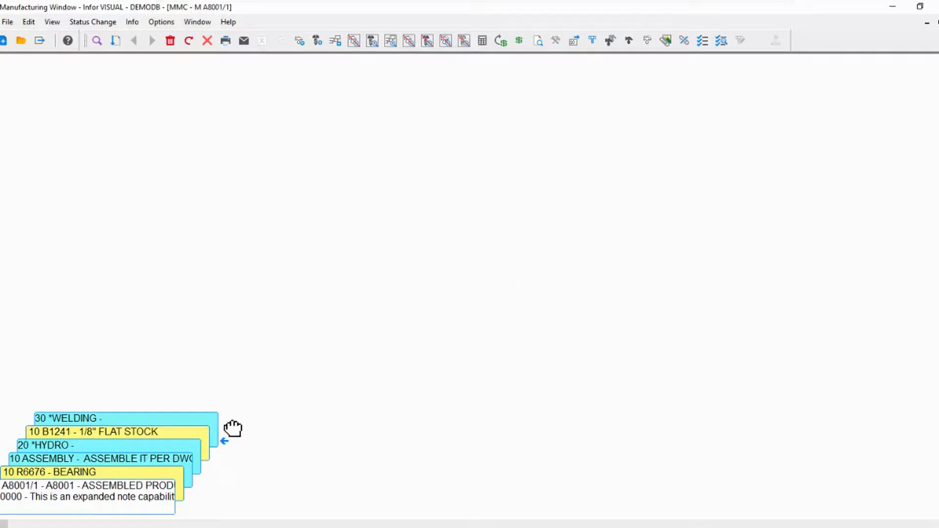
Delete operations 10, 20 and 30 together with their materials from master A8001.
click(185, 462)
key(Delete)
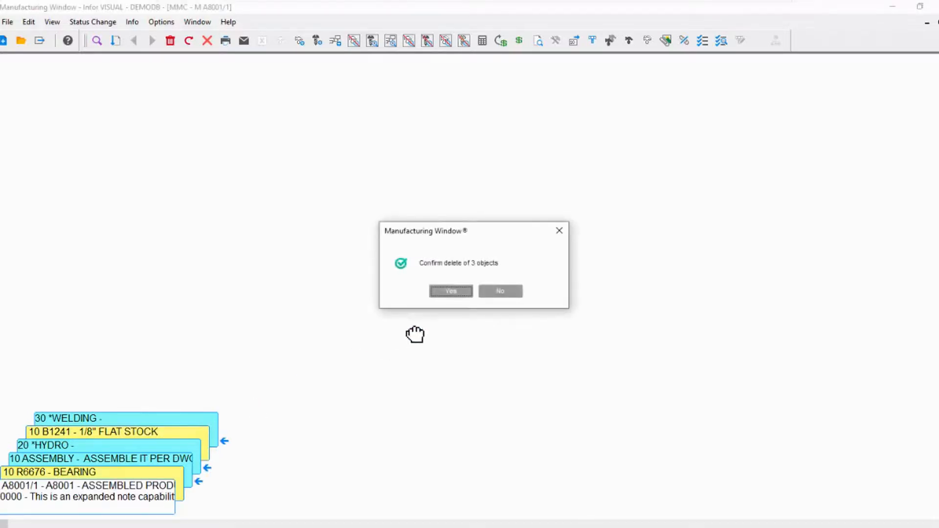
click(447, 292)
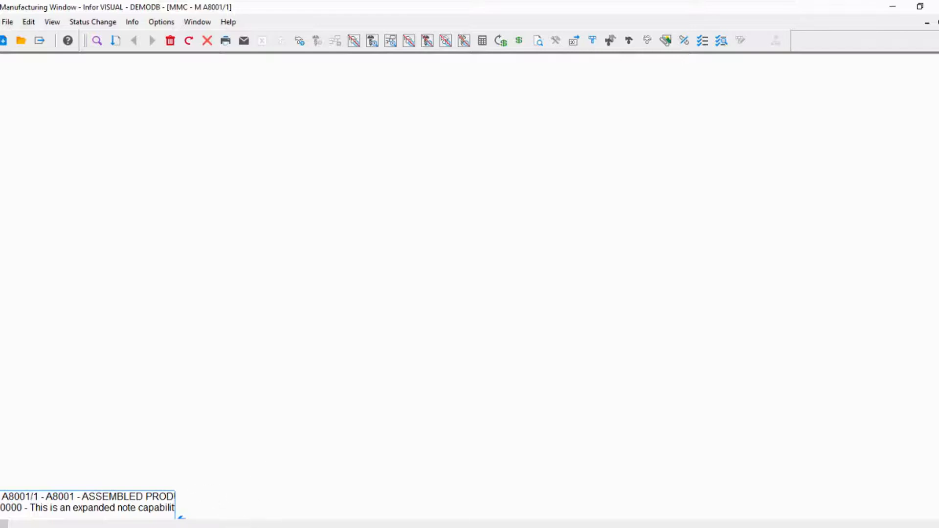
drag(181, 517, 182, 508)
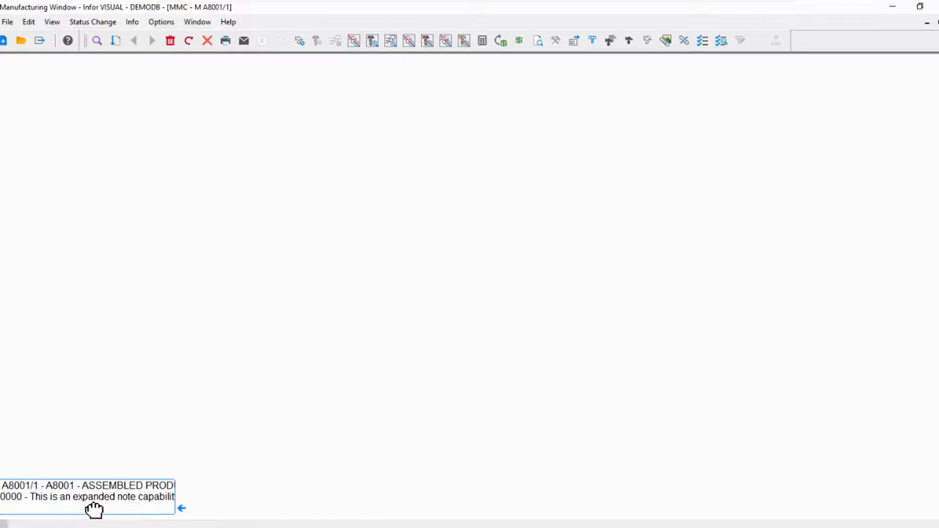
Tile the two master windows horizontally and copy the full structure of master A8000/1 onto master A8001/1.
click(196, 23)
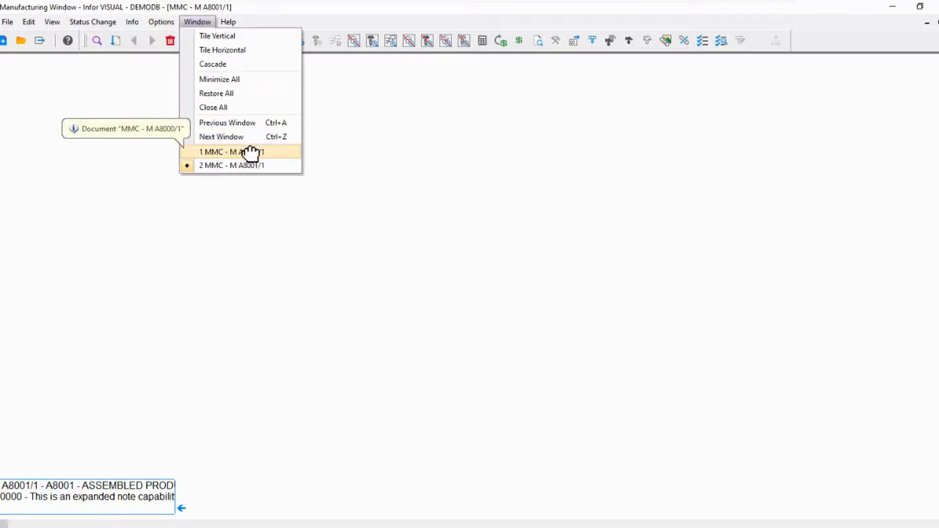
click(236, 49)
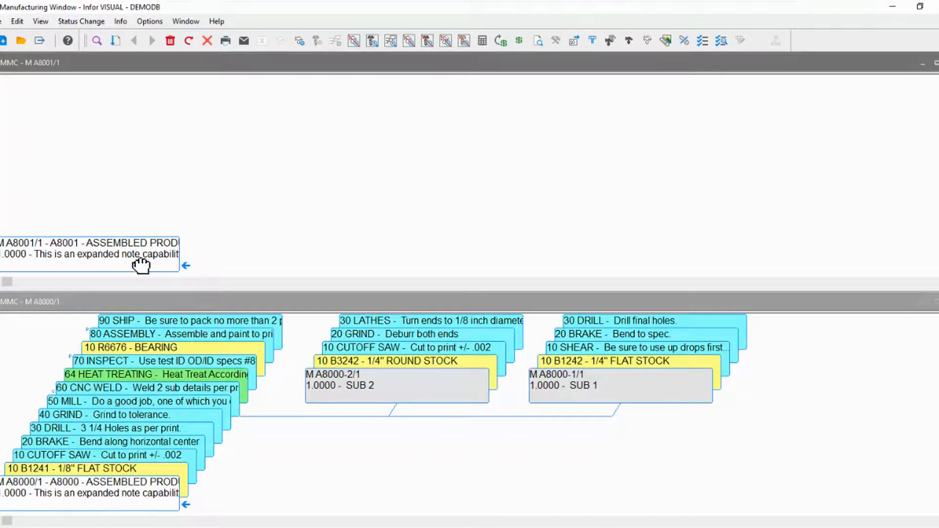
click(154, 498)
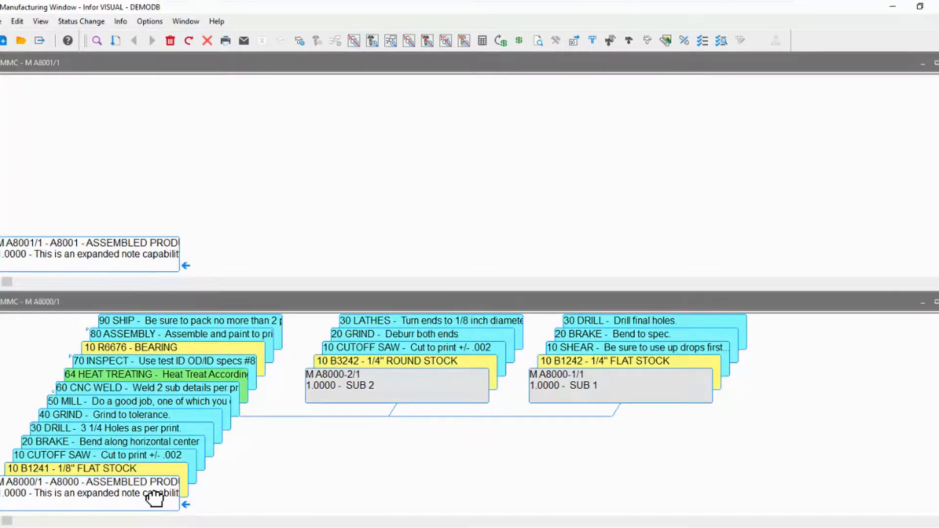
drag(169, 238, 151, 247)
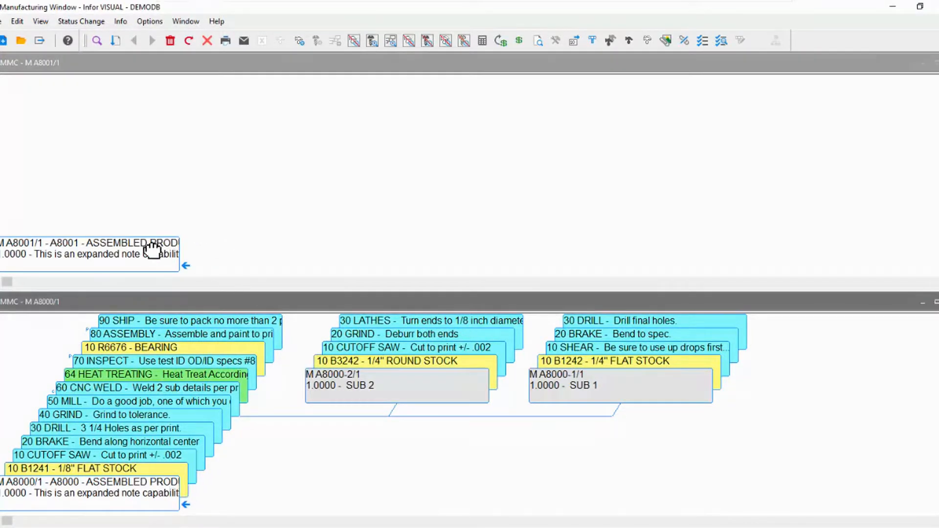
click(503, 324)
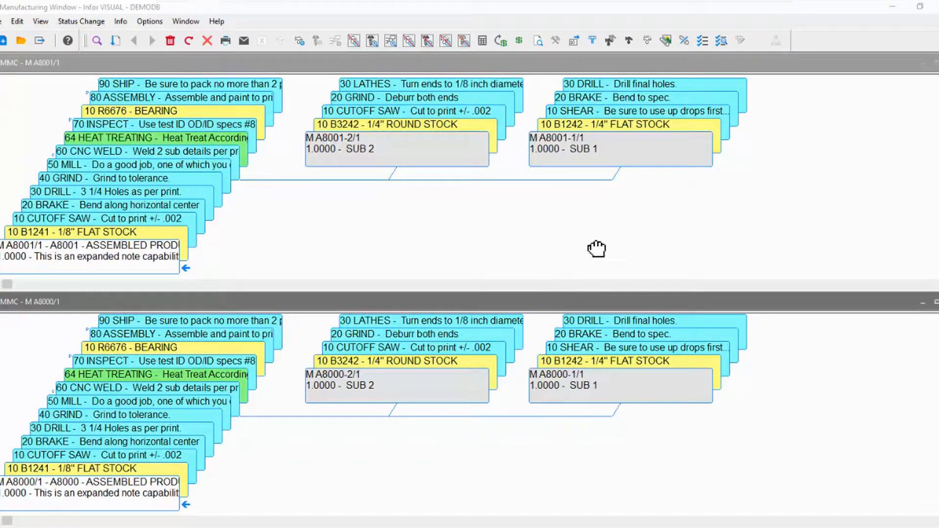
Maximize the A8001 master window and delete the SUB 2 leg A8001-2/1.
click(905, 68)
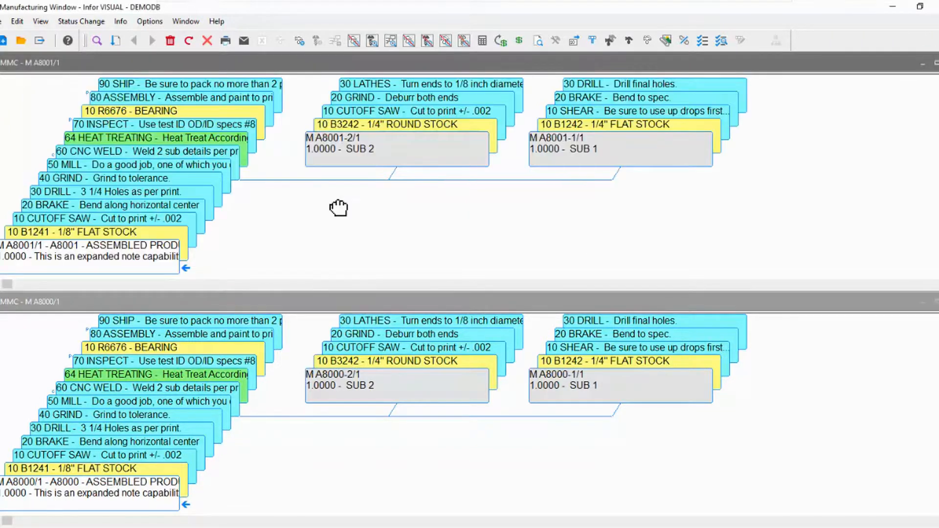
click(932, 64)
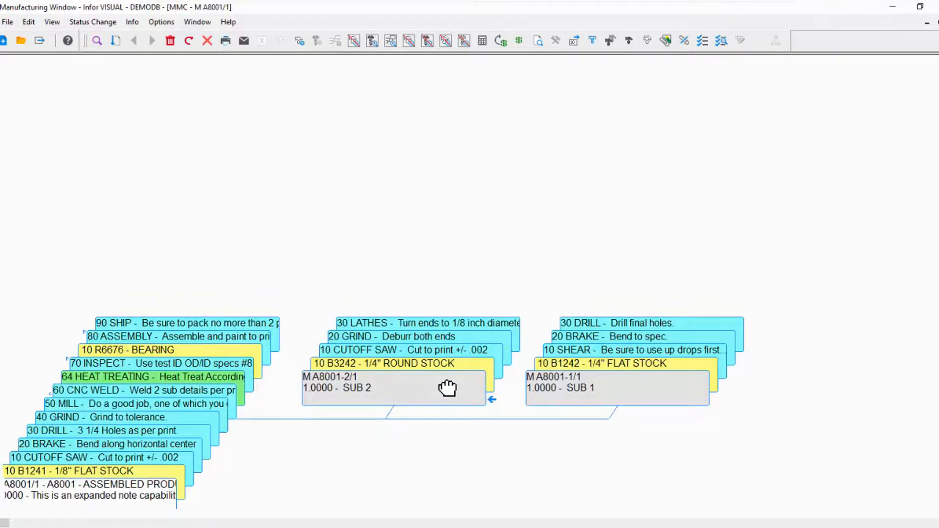
key(Delete)
click(447, 290)
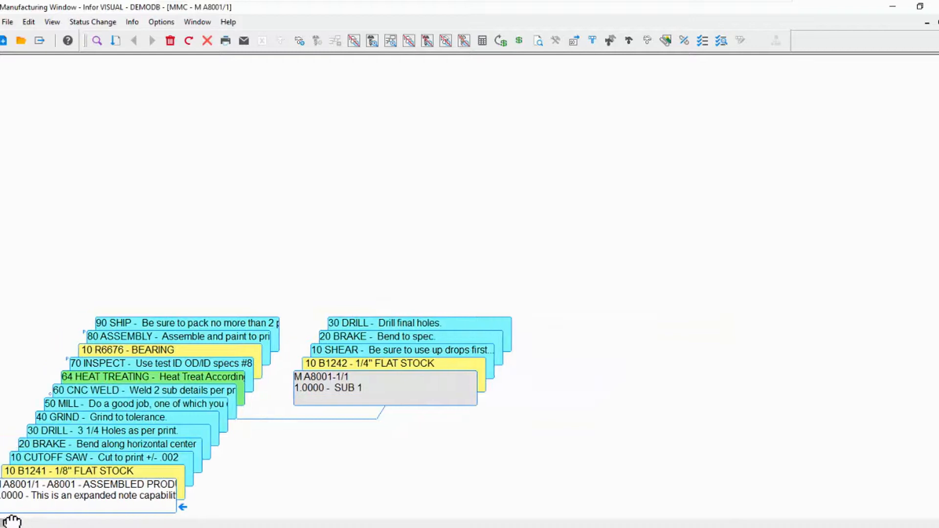
Change operation 30 DRILL's specification to "20 1/4 Holes as per print." and its run to 1.00 HRS/PC, save it and close the form.
double_click(138, 430)
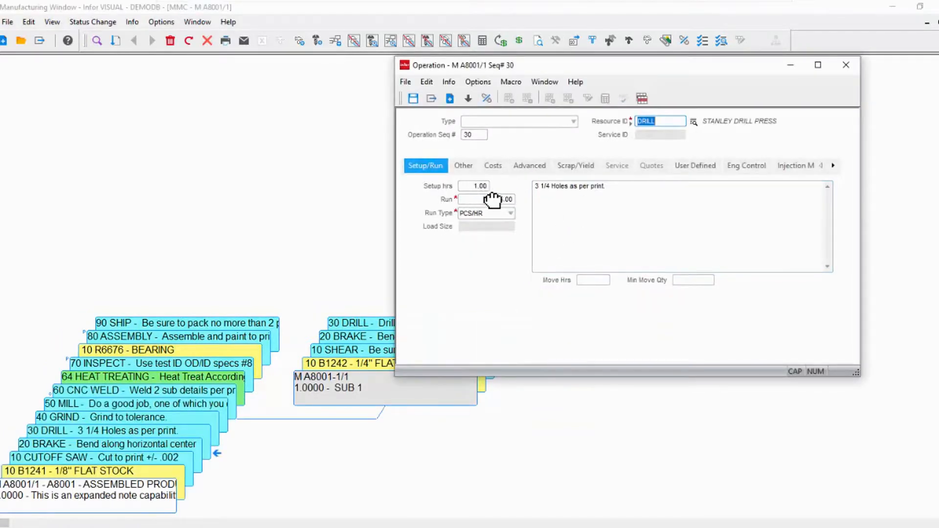
click(532, 187)
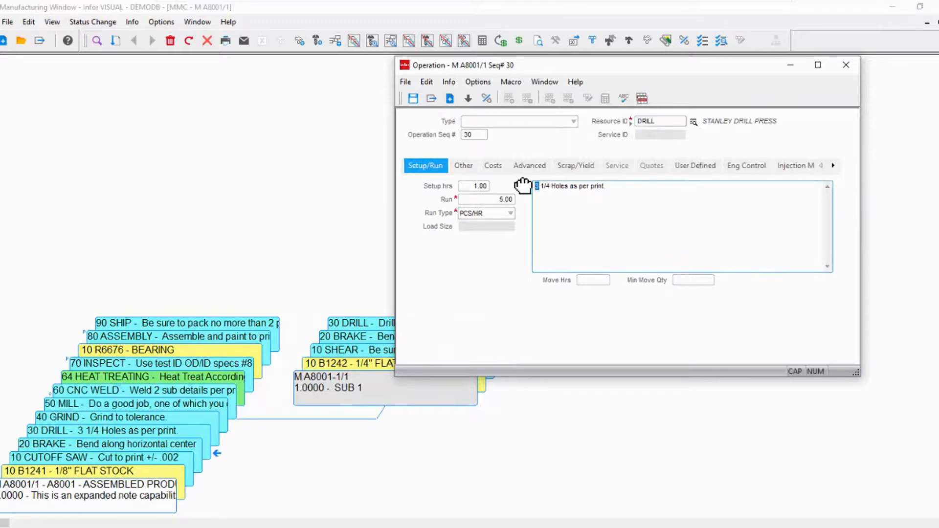
text(20)
click(489, 199)
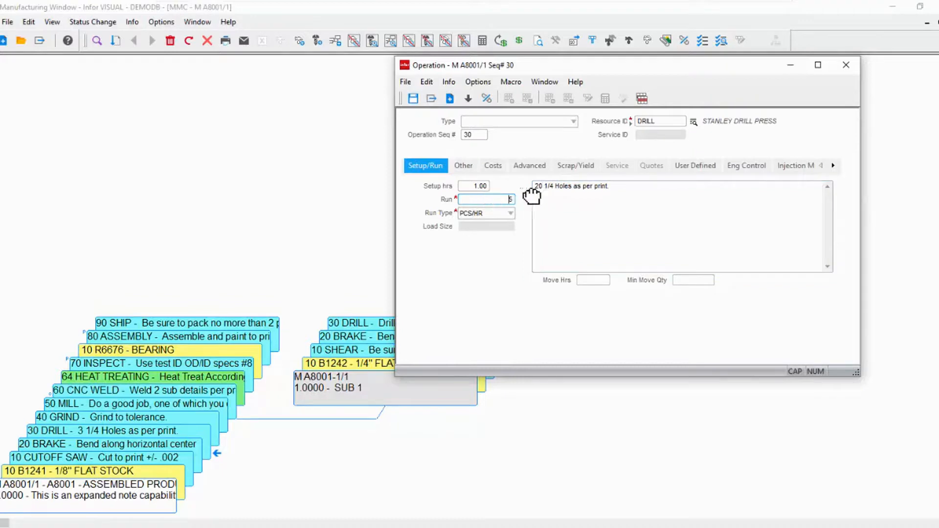
text(1)
click(510, 214)
click(470, 225)
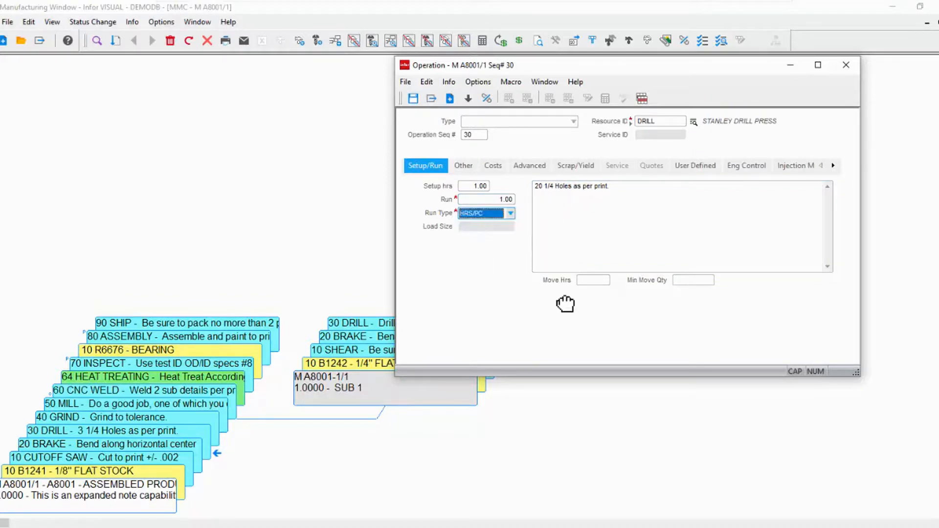
click(412, 99)
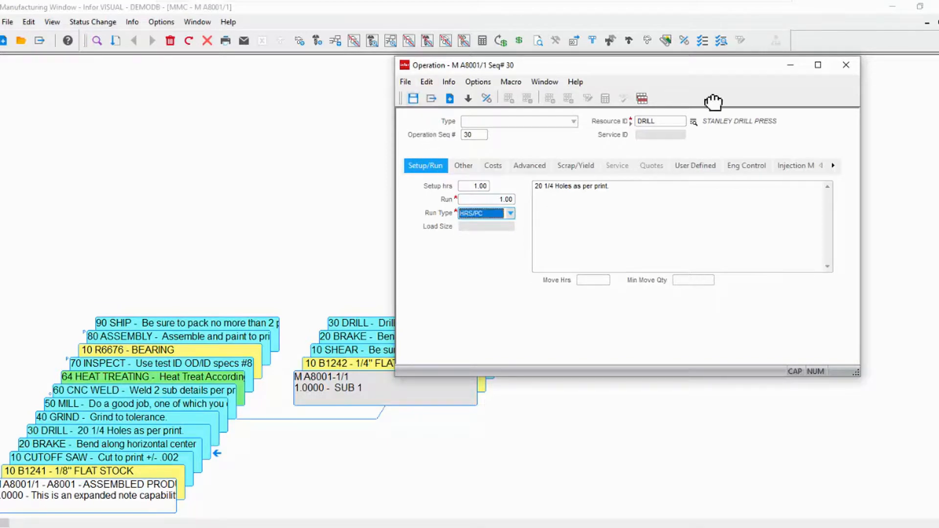
click(845, 66)
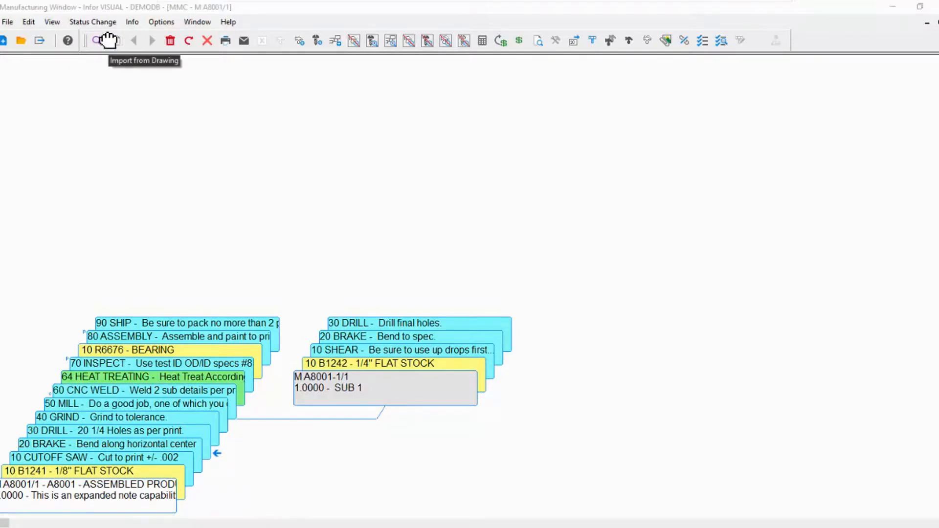
click(8, 22)
mouse_move(7, 22)
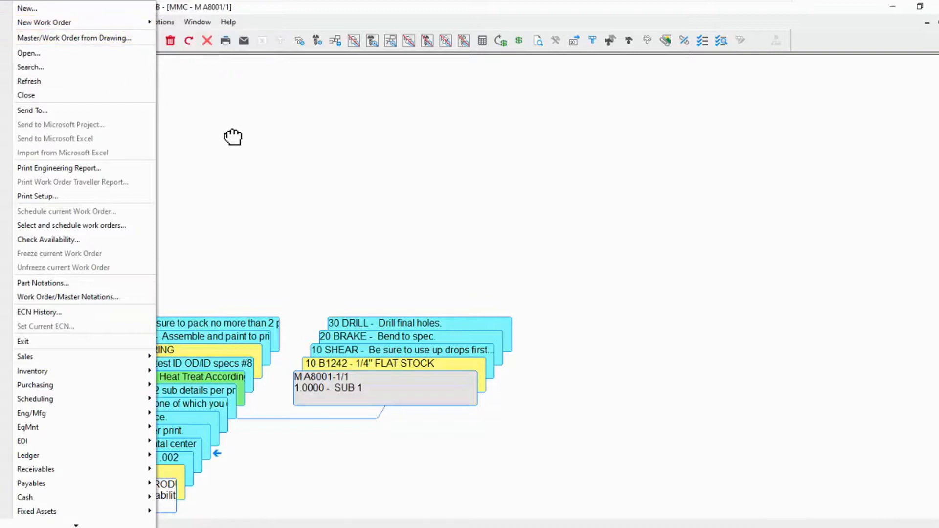
drag(233, 137, 182, 86)
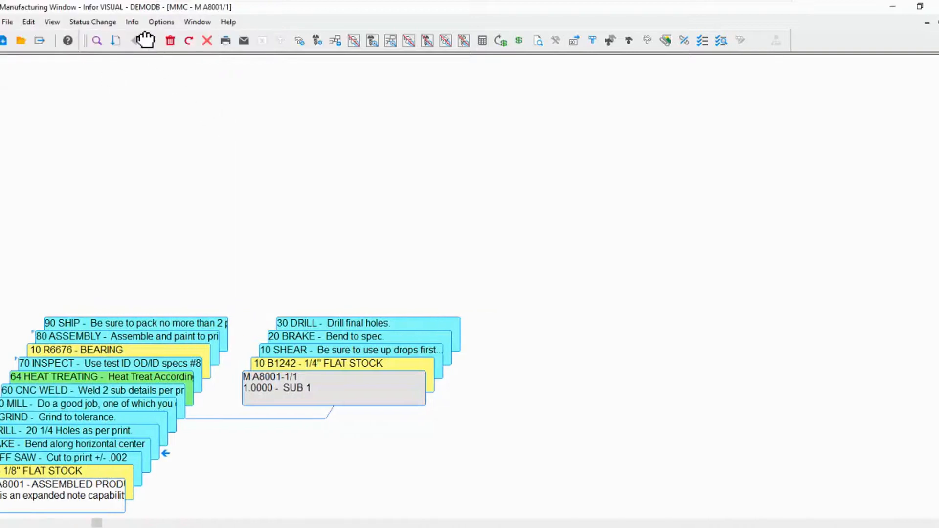
click(9, 523)
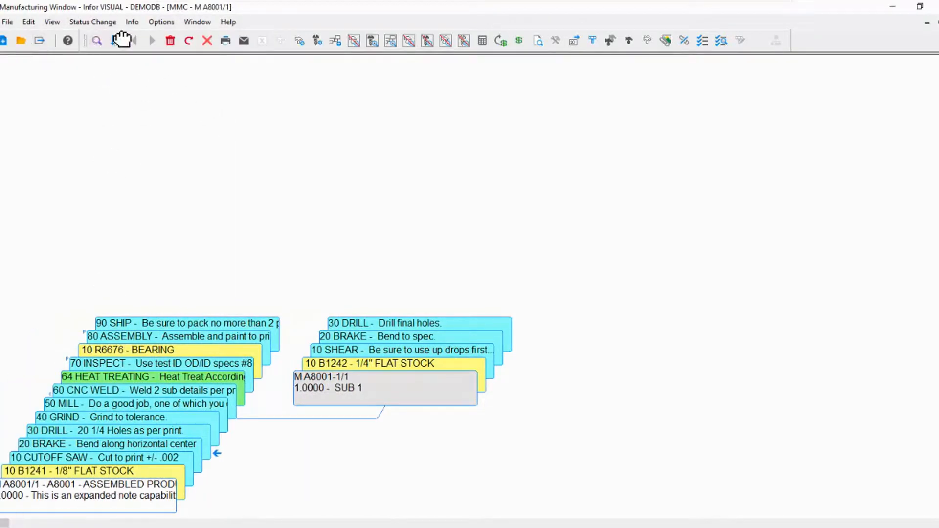
Look at the sources available for creating a new work order: engineering master, quote master or existing work order.
click(7, 22)
mouse_move(8, 25)
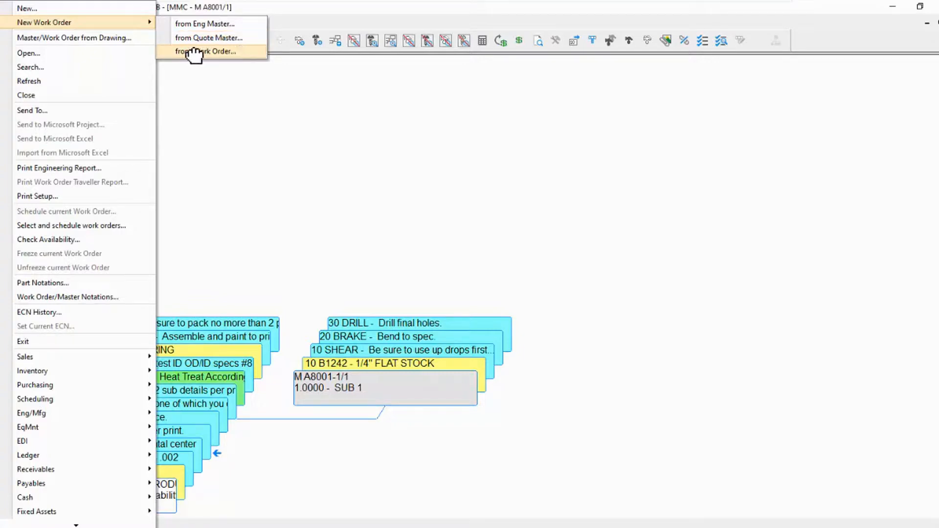
click(244, 117)
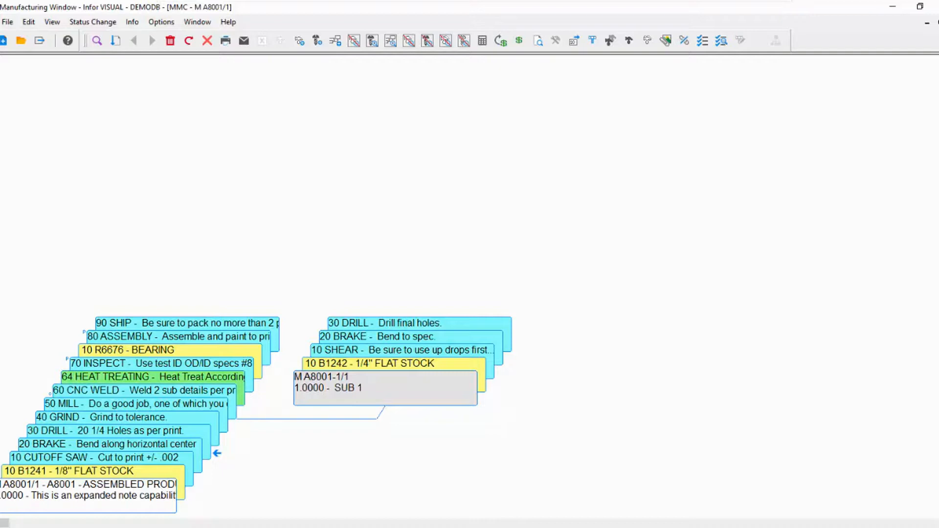
View the estimated, actual and projected costs of master A8001/1, examine the SUB 1 leg's cost line, and close the cost view.
click(519, 41)
click(519, 39)
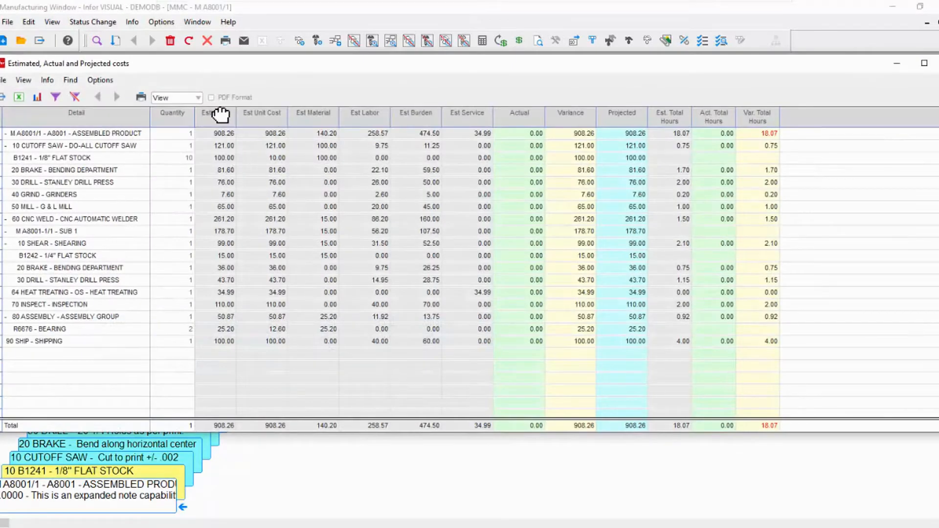
click(55, 99)
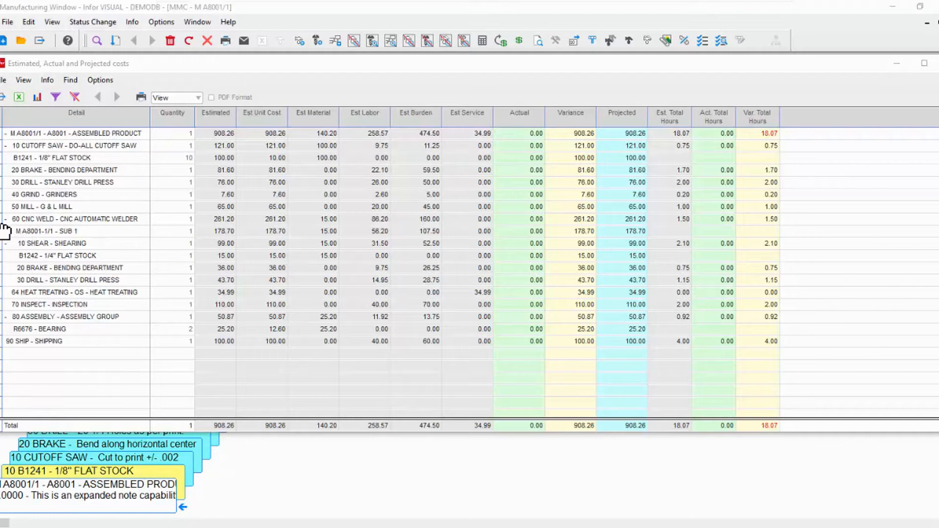
click(59, 232)
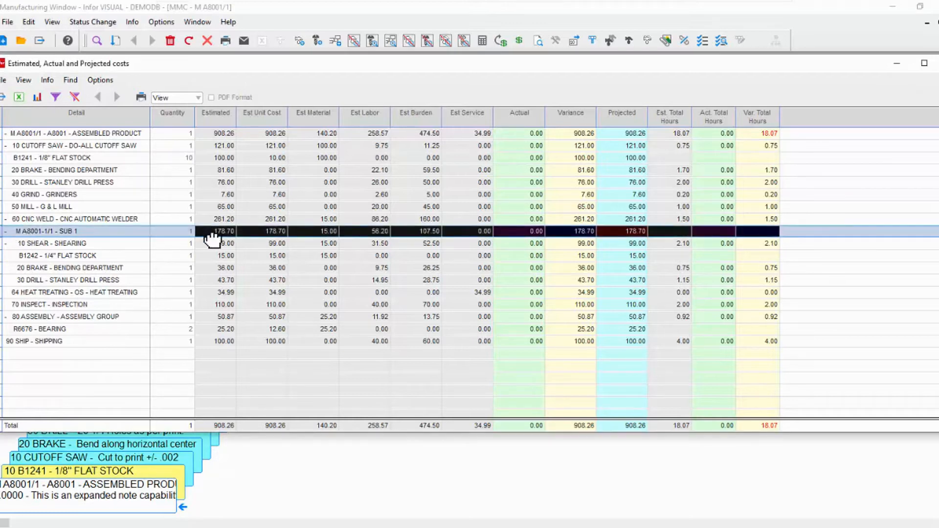
double_click(286, 235)
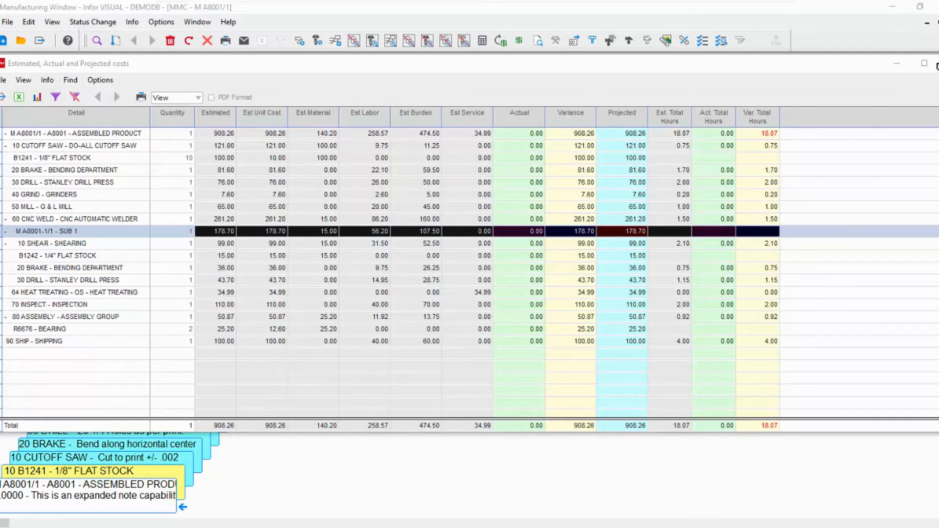
click(938, 63)
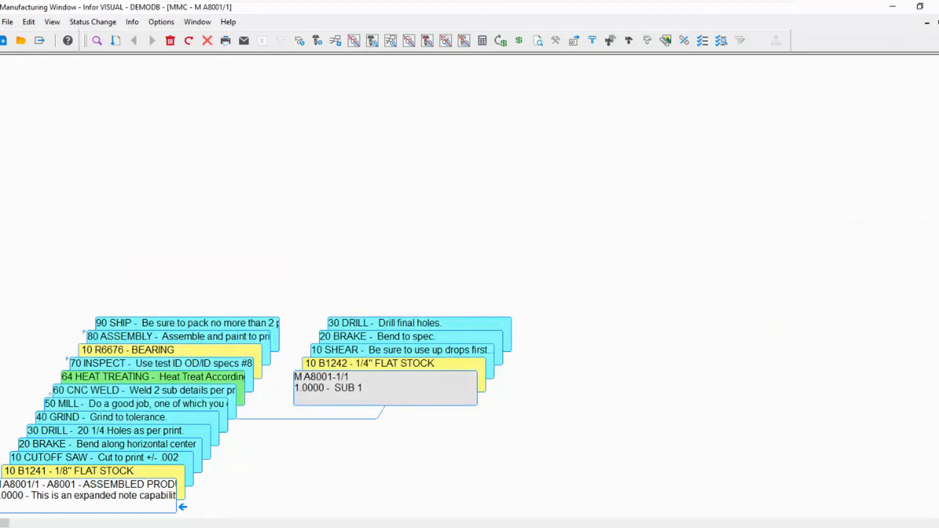
Switch to the window of master A8000/1 and close the Manufacturing Window.
click(197, 22)
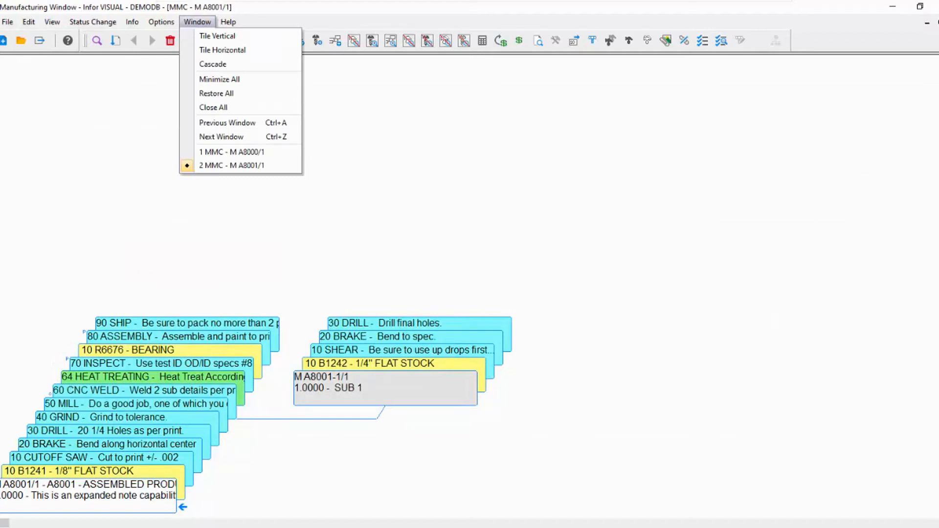
click(230, 153)
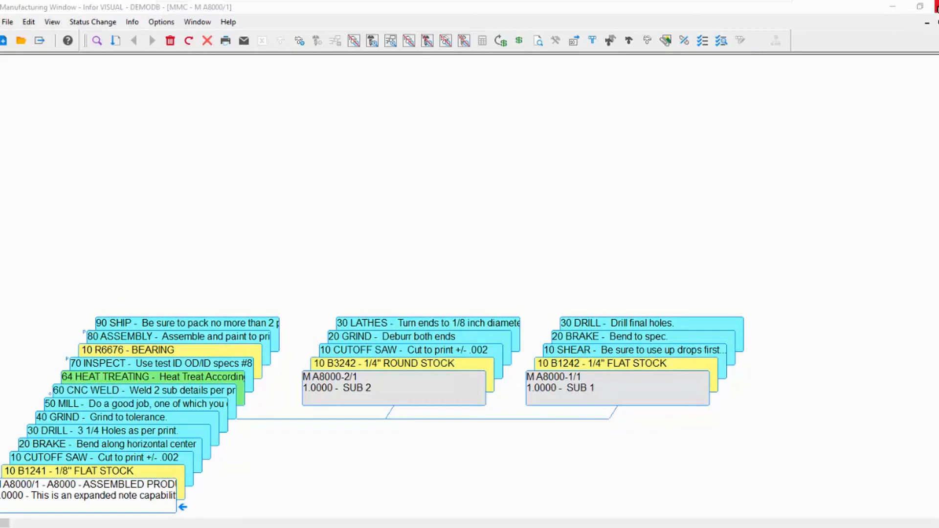
click(936, 8)
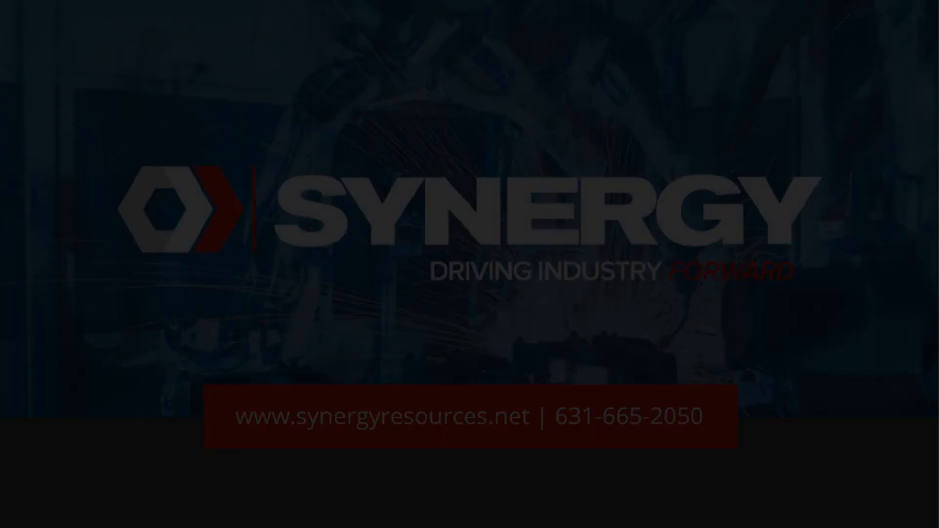